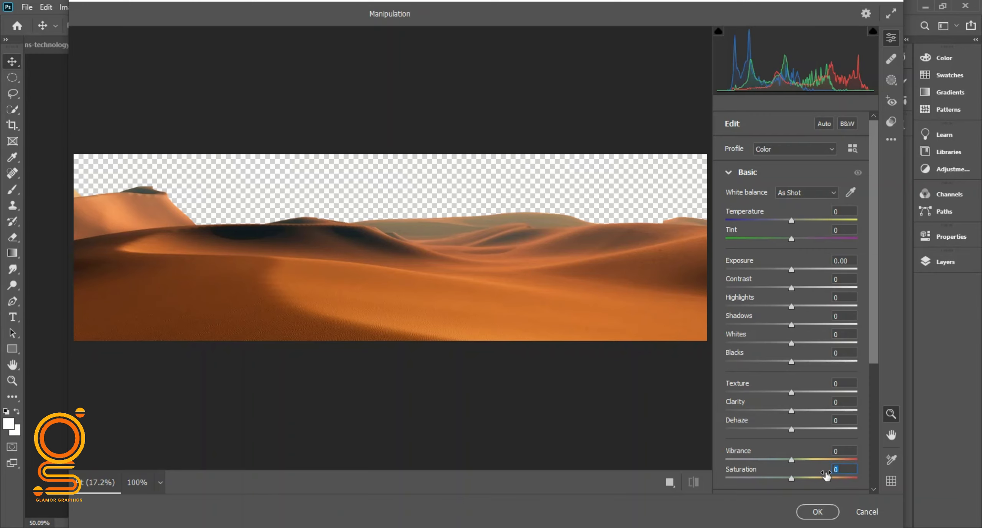
- Cancel the open Camera Raw adjustments and move the desert dunes slightly down on the canvas
{"action": "left_click", "coordinate": [867, 511]}
{"action": "left_click", "coordinate": [169, 8]}
{"action": "left_click", "coordinate": [424, 200]}
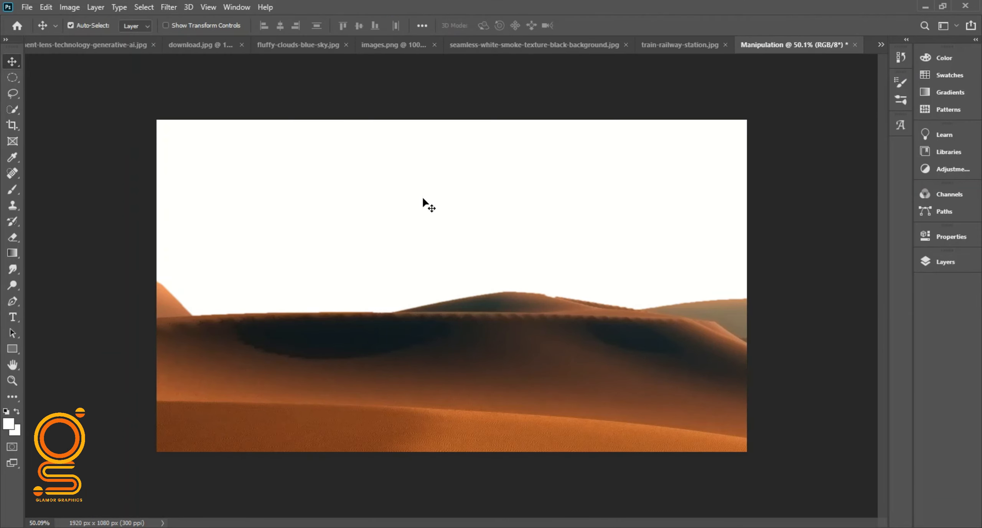
{"action": "left_click_drag", "start_coordinate": [408, 358], "coordinate": [408, 372]}
- Apply the Camera Raw filter to the desert layer with Saturation +39 and Exposure -0.45
{"action": "left_click", "coordinate": [169, 7]}
{"action": "left_click", "coordinate": [201, 81]}
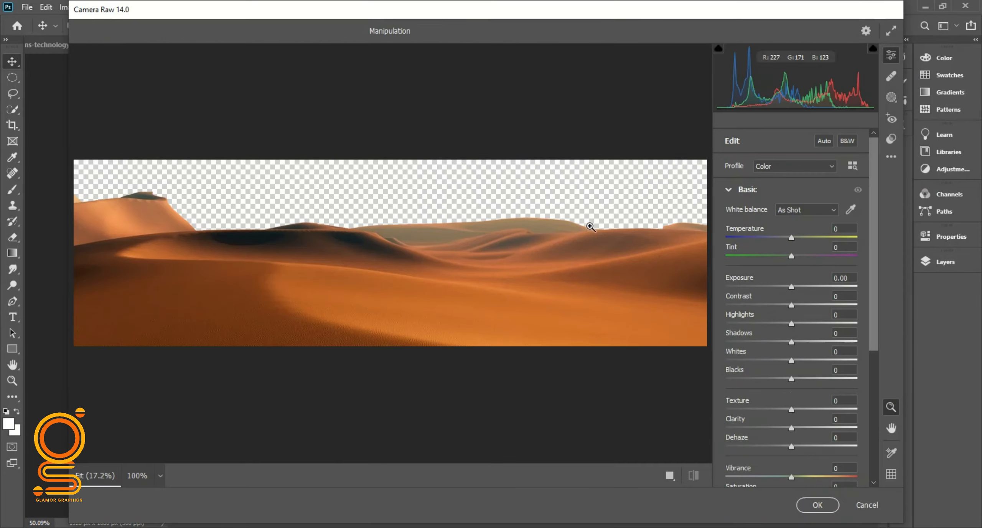
{"action": "scroll", "coordinate": [789, 480], "scroll_direction": "down", "scroll_amount": 5}
{"action": "left_click_drag", "start_coordinate": [789, 319], "coordinate": [816, 325]}
{"action": "scroll", "coordinate": [779, 173], "scroll_direction": "up", "scroll_amount": 3}
{"action": "mouse_move", "coordinate": [790, 168]}
{"action": "left_mouse_down"}
{"action": "mouse_move", "coordinate": [776, 170]}
{"action": "mouse_move", "coordinate": [785, 169]}
{"action": "left_mouse_up"}
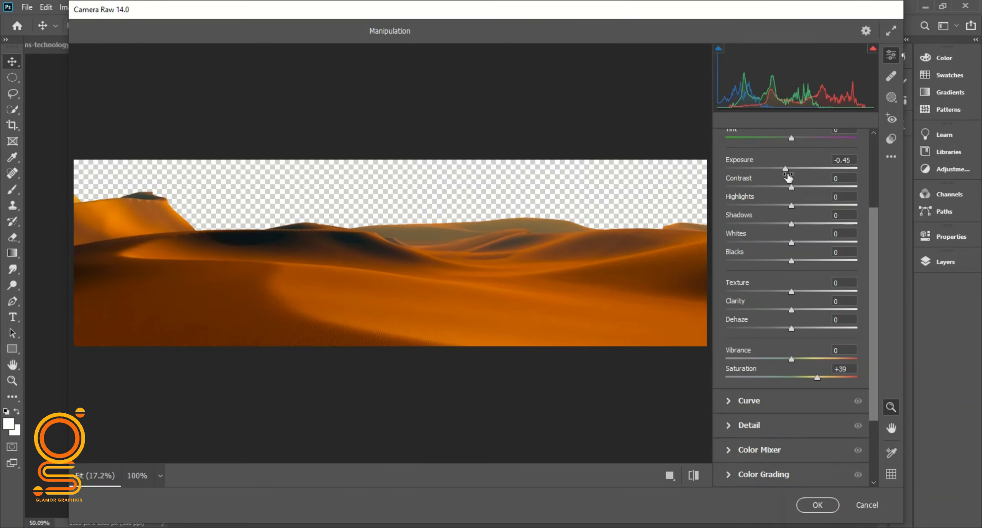
{"action": "scroll", "coordinate": [767, 337], "scroll_direction": "up", "scroll_amount": 3}
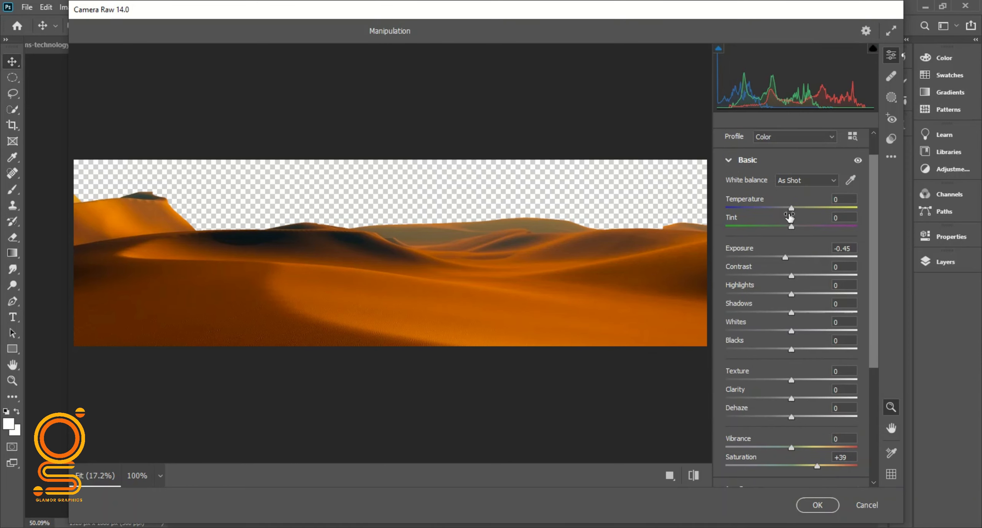
{"action": "left_click", "coordinate": [816, 505]}
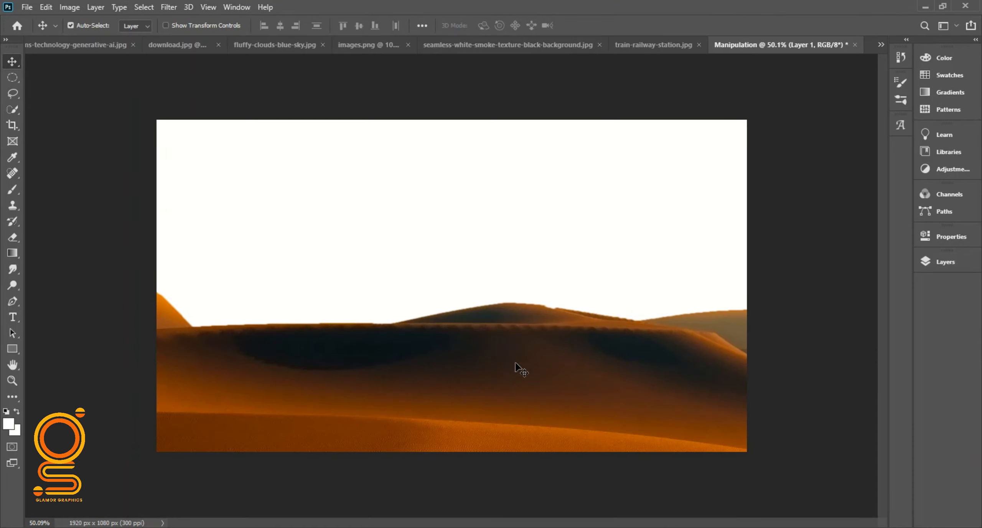
- Select the upper part of fluffy-clouds-blue-sky.jpg with a rectangular marquee and copy it into the Manipulation document
{"action": "left_click", "coordinate": [881, 45]}
{"action": "left_click", "coordinate": [718, 103]}
{"action": "key", "text": "m"}
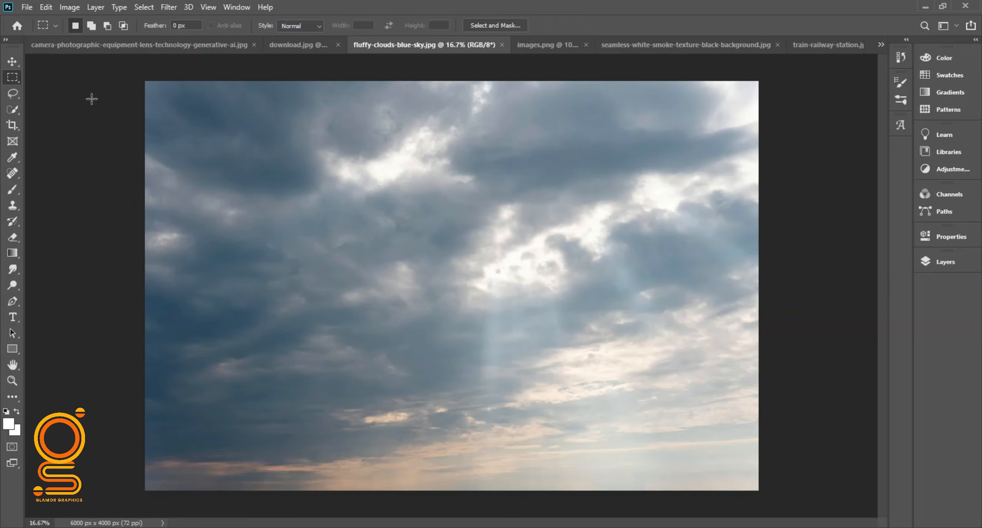
{"action": "left_click_drag", "start_coordinate": [720, 333], "coordinate": [762, 370]}
{"action": "left_click_drag", "start_coordinate": [445, 45], "coordinate": [584, 110]}
{"action": "key", "text": "v"}
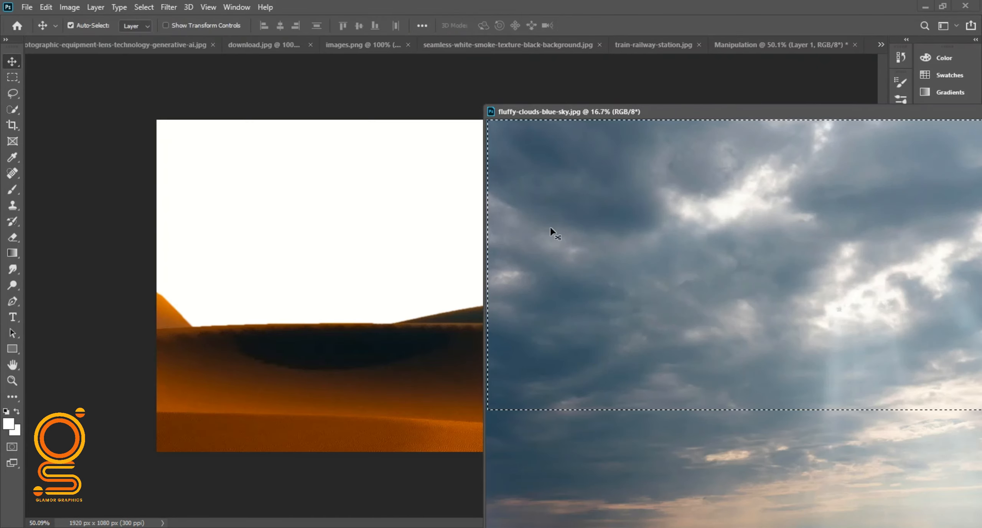
{"action": "left_click_drag", "start_coordinate": [551, 230], "coordinate": [242, 224]}
{"action": "left_click_drag", "start_coordinate": [766, 112], "coordinate": [393, 156]}
{"action": "left_click", "coordinate": [718, 155]}
- Place the cloud layer beneath the desert layer and position it to fill the sky behind the dunes
{"action": "left_click", "coordinate": [945, 261]}
{"action": "left_click_drag", "start_coordinate": [824, 150], "coordinate": [816, 176]}
{"action": "left_click_drag", "start_coordinate": [590, 196], "coordinate": [564, 320]}
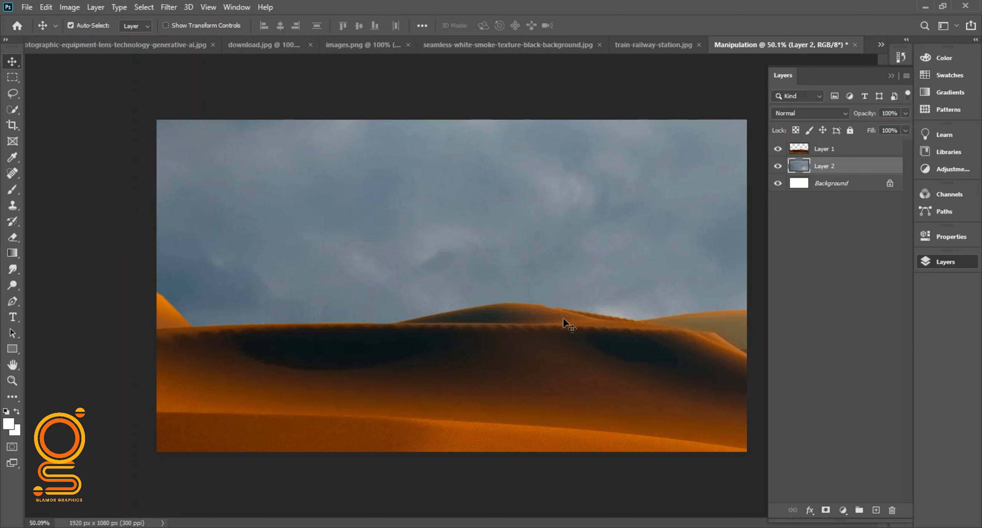
- Switch to the camera-photographic-equipment-lens-technology-generative-ai.jpg document
{"action": "left_click", "coordinate": [880, 45]}
{"action": "left_click", "coordinate": [728, 71]}
{"action": "left_click", "coordinate": [12, 110]}
{"action": "mouse_move", "coordinate": [378, 171]}
{"action": "left_mouse_down"}
{"action": "mouse_move", "coordinate": [326, 326]}
{"action": "mouse_move", "coordinate": [409, 405]}
{"action": "left_mouse_up"}
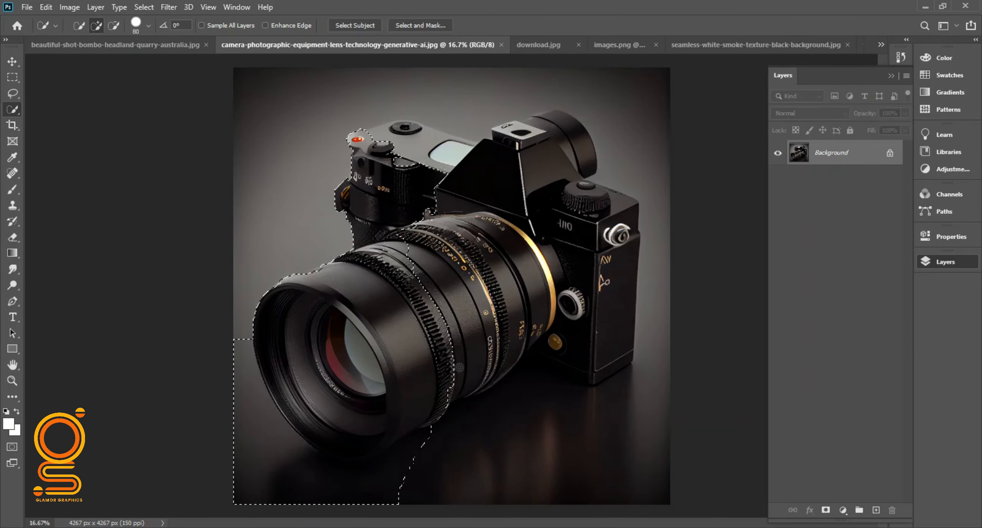
{"action": "key", "text": "ctrl+d"}
{"action": "left_click_drag", "start_coordinate": [385, 125], "coordinate": [386, 139]}
{"action": "mouse_move", "coordinate": [292, 320]}
{"action": "left_mouse_down"}
{"action": "mouse_move", "coordinate": [317, 406]}
{"action": "mouse_move", "coordinate": [378, 459]}
{"action": "left_mouse_up"}
{"action": "left_click_drag", "start_coordinate": [451, 325], "coordinate": [517, 271]}
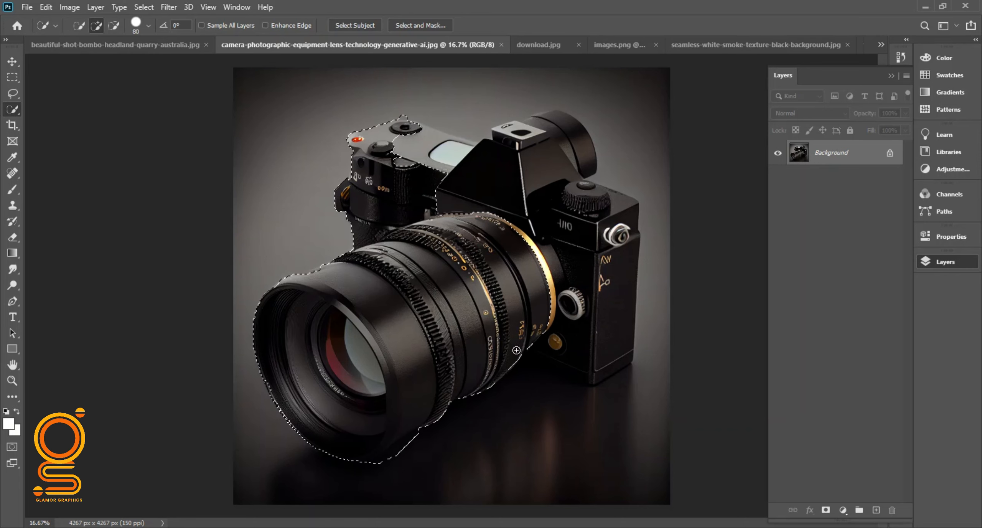
{"action": "key", "text": "ctrl+a"}
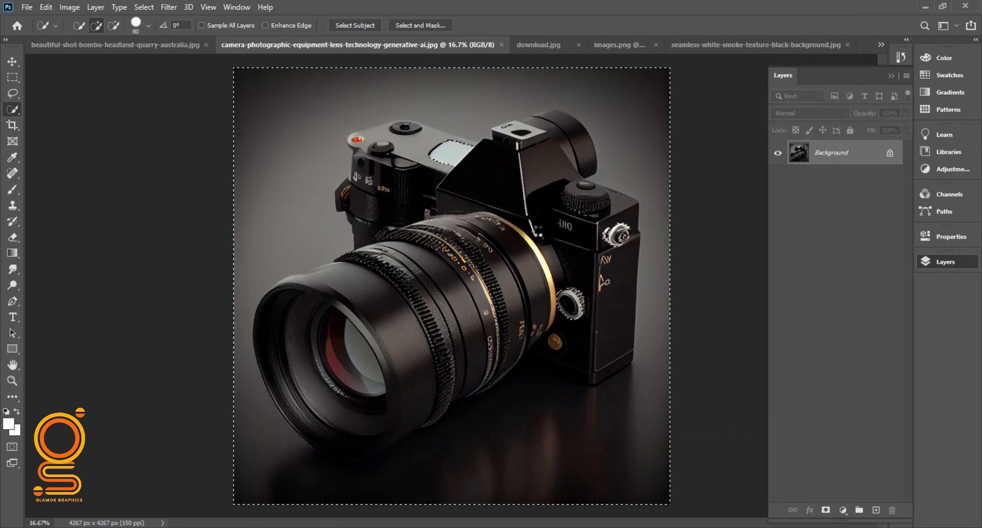
{"action": "key", "text": "ctrl+z"}
{"action": "key", "text": "z"}
{"action": "key", "text": "ctrl+d"}
{"action": "key", "text": "w"}
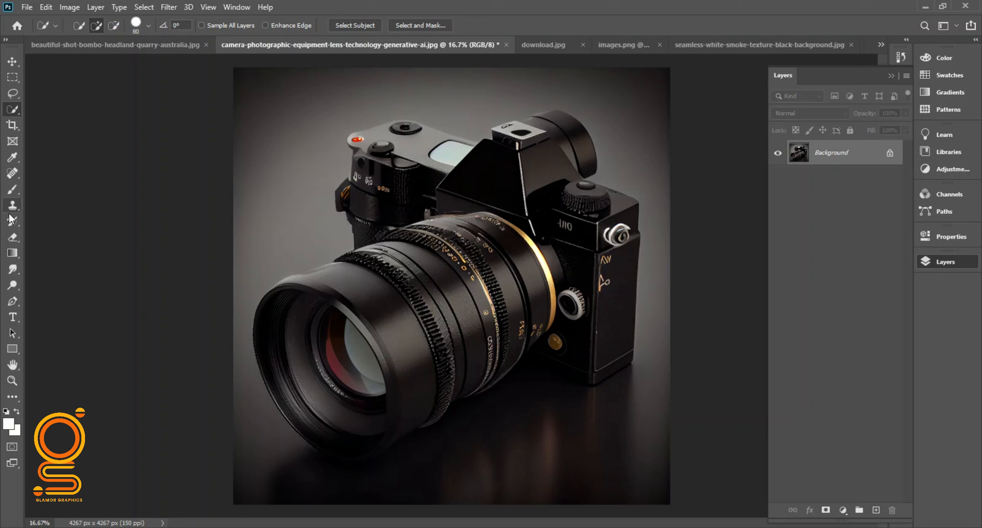
- Start a Freeform Pen path beside the camera's eyepiece and trace around the eyepiece and the hot shoe
{"action": "right_click", "coordinate": [11, 303]}
{"action": "left_click", "coordinate": [58, 307]}
{"action": "scroll", "coordinate": [581, 134], "scroll_direction": "up", "scroll_amount": 1}
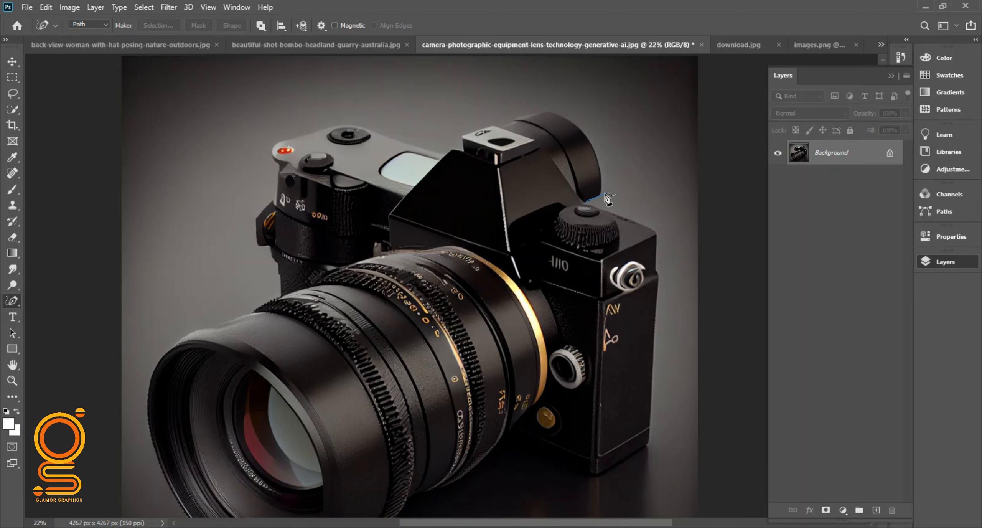
{"action": "left_click_drag", "start_coordinate": [607, 193], "coordinate": [606, 194]}
{"action": "key", "text": "ctrl+z"}
{"action": "scroll", "coordinate": [597, 192], "scroll_direction": "up", "scroll_amount": 3}
{"action": "left_click_drag", "start_coordinate": [566, 250], "coordinate": [599, 234]}
{"action": "scroll", "coordinate": [601, 233], "scroll_direction": "up", "scroll_amount": 2}
{"action": "left_click_drag", "start_coordinate": [601, 291], "coordinate": [594, 202]}
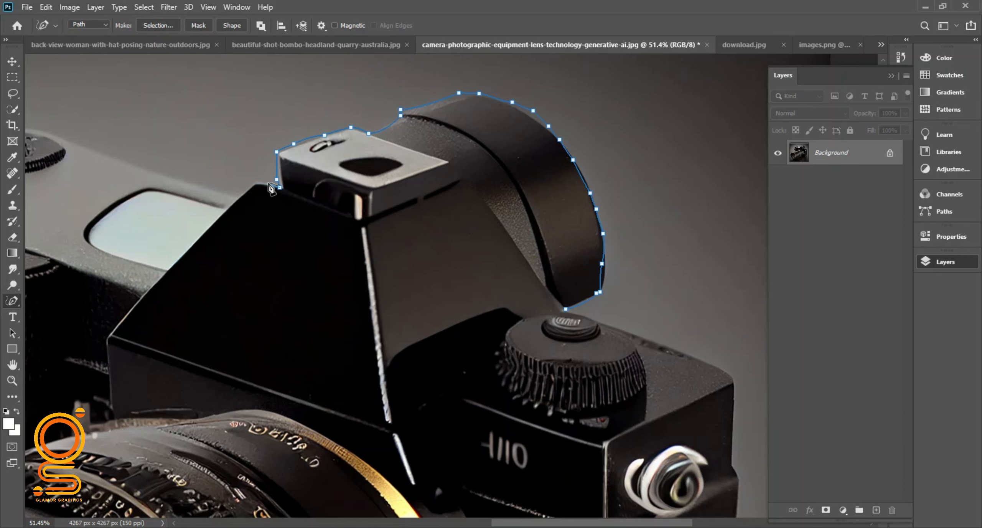
- Continue the path from the hot shoe along the camera's top plate and down the outer edge of the grip
{"action": "left_click_drag", "start_coordinate": [269, 184], "coordinate": [254, 182]}
{"action": "scroll", "coordinate": [253, 161], "scroll_direction": "down", "scroll_amount": 1}
{"action": "scroll", "coordinate": [253, 159], "scroll_direction": "left", "scroll_amount": 3}
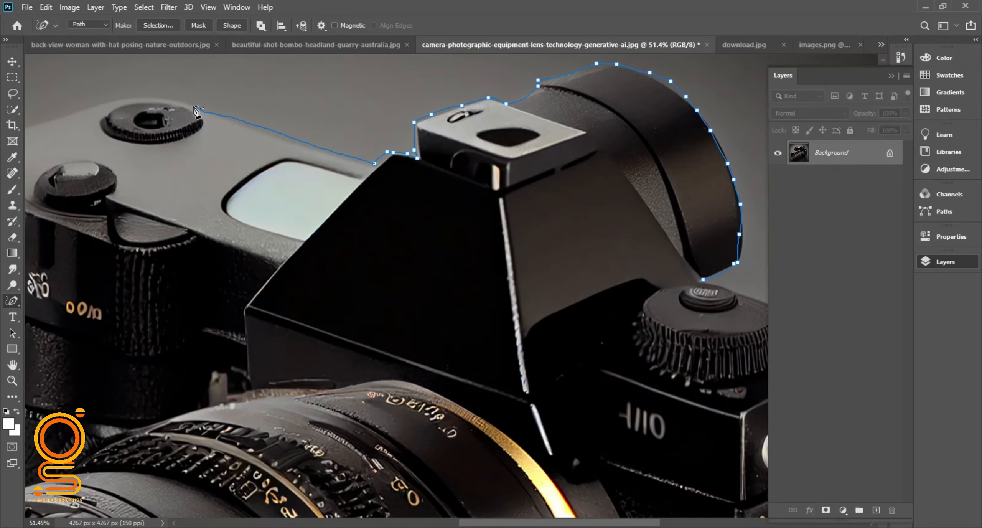
{"action": "key", "text": "ctrl+z"}
{"action": "scroll", "coordinate": [283, 142], "scroll_direction": "left", "scroll_amount": 3}
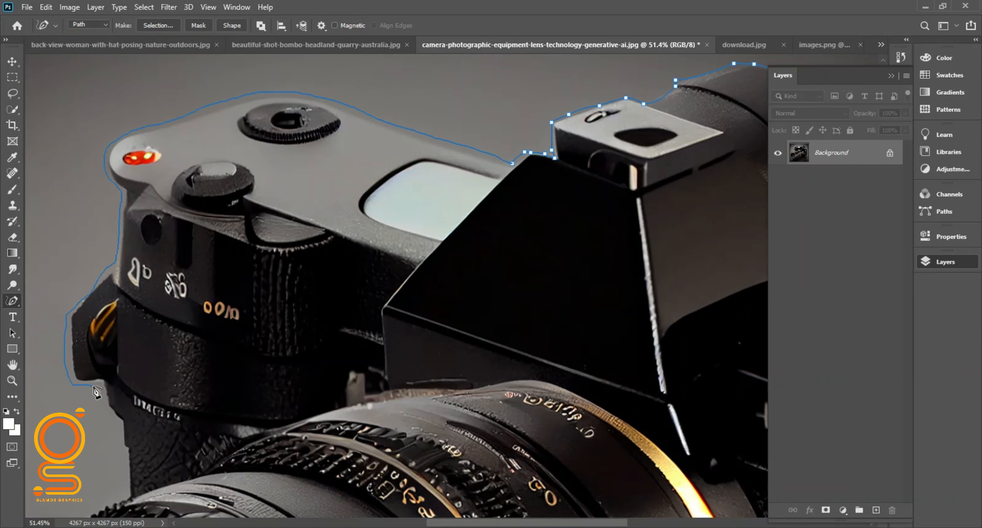
{"action": "scroll", "coordinate": [146, 341], "scroll_direction": "down", "scroll_amount": 3}
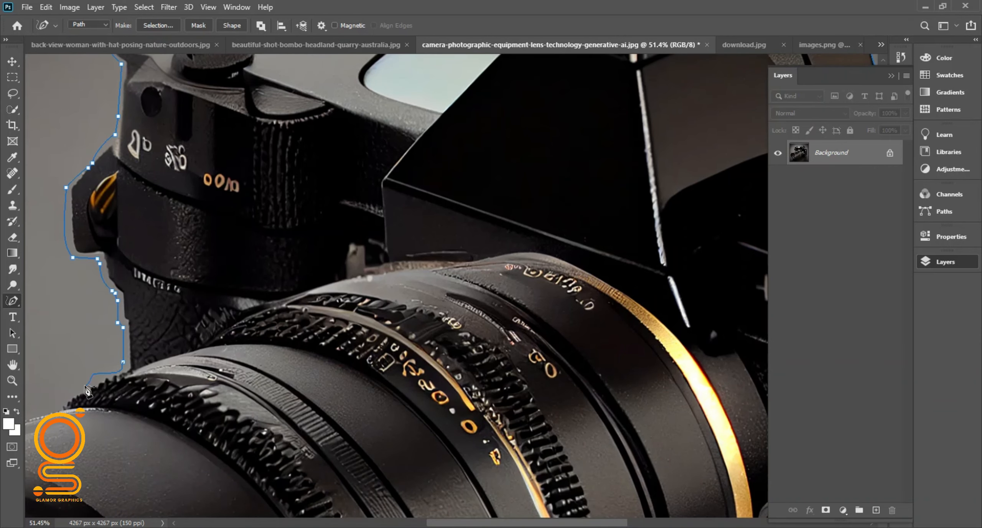
- Continue the path along the upper edge of the lens barrel and around the outer rim of the front lens
{"action": "left_click_drag", "start_coordinate": [86, 386], "coordinate": [50, 409]}
{"action": "scroll", "coordinate": [50, 409], "scroll_direction": "left", "scroll_amount": 3}
{"action": "scroll", "coordinate": [169, 383], "scroll_direction": "down", "scroll_amount": 2}
{"action": "left_click_drag", "start_coordinate": [178, 330], "coordinate": [137, 340]}
{"action": "scroll", "coordinate": [37, 379], "scroll_direction": "left", "scroll_amount": 3}
{"action": "scroll", "coordinate": [162, 274], "scroll_direction": "down", "scroll_amount": 3}
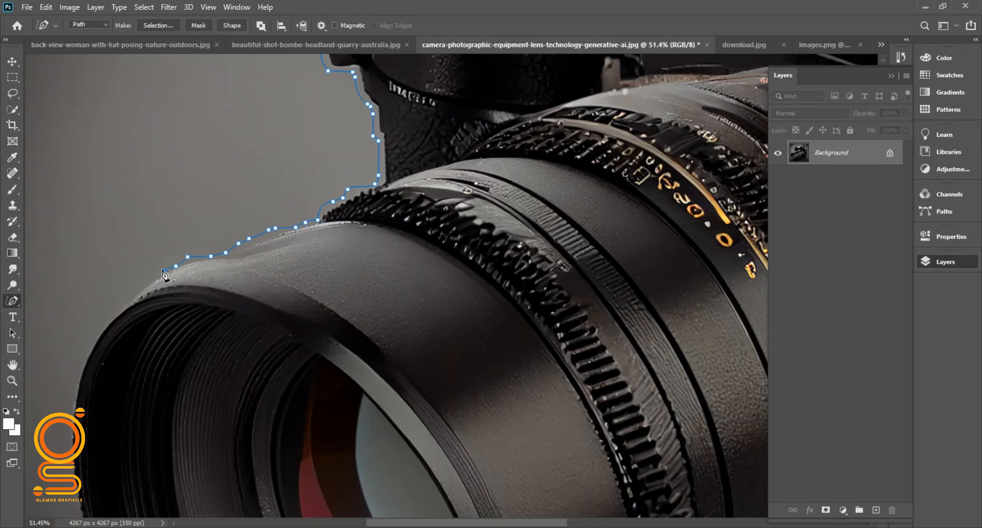
{"action": "scroll", "coordinate": [87, 209], "scroll_direction": "down", "scroll_amount": 6}
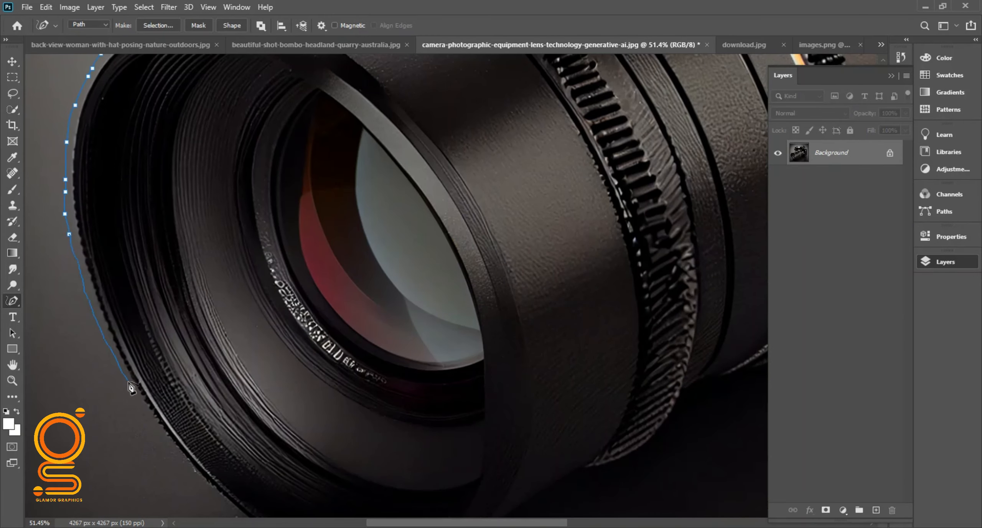
{"action": "left_click_drag", "start_coordinate": [125, 377], "coordinate": [170, 452]}
{"action": "scroll", "coordinate": [178, 391], "scroll_direction": "down", "scroll_amount": 2}
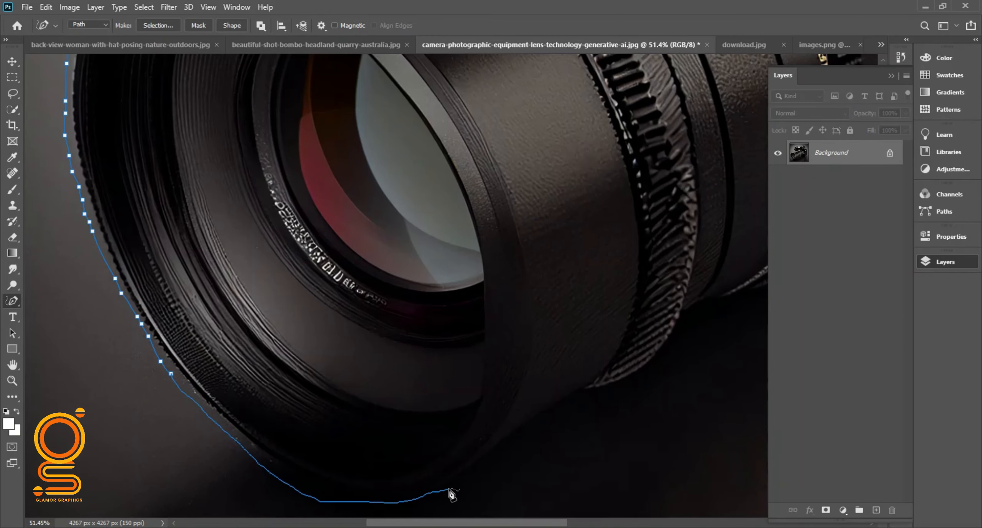
- Trace the path along the underside of the lens barrel up to the camera body, undoing the stray final segments
{"action": "left_click_drag", "start_coordinate": [637, 378], "coordinate": [722, 300]}
{"action": "scroll", "coordinate": [682, 301], "scroll_direction": "right", "scroll_amount": 4}
{"action": "left_click_drag", "start_coordinate": [616, 300], "coordinate": [750, 240]}
{"action": "scroll", "coordinate": [704, 253], "scroll_direction": "right", "scroll_amount": 5}
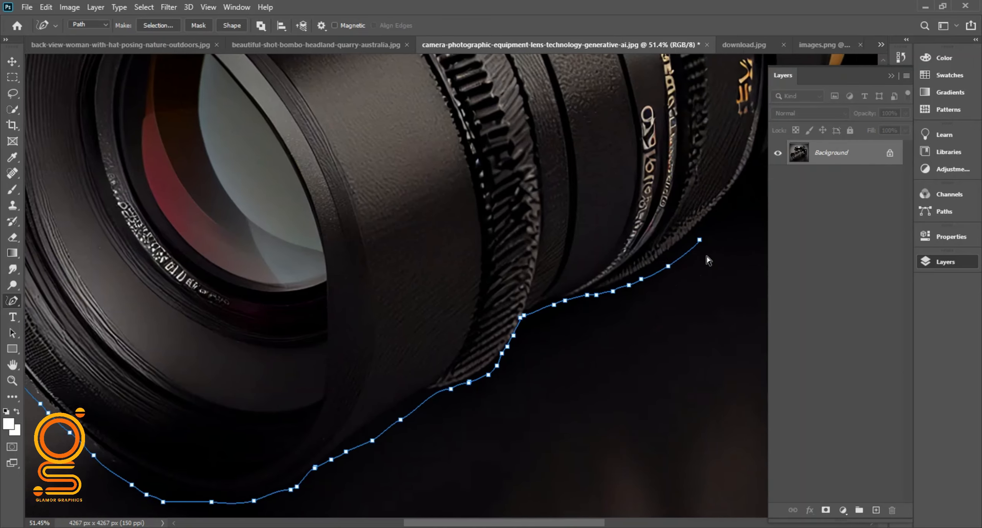
{"action": "left_click_drag", "start_coordinate": [620, 239], "coordinate": [710, 141]}
{"action": "scroll", "coordinate": [705, 138], "scroll_direction": "right", "scroll_amount": 2}
{"action": "left_click_drag", "start_coordinate": [605, 136], "coordinate": [692, 173]}
{"action": "scroll", "coordinate": [637, 178], "scroll_direction": "down", "scroll_amount": 3}
{"action": "key", "text": "ctrl+z"}
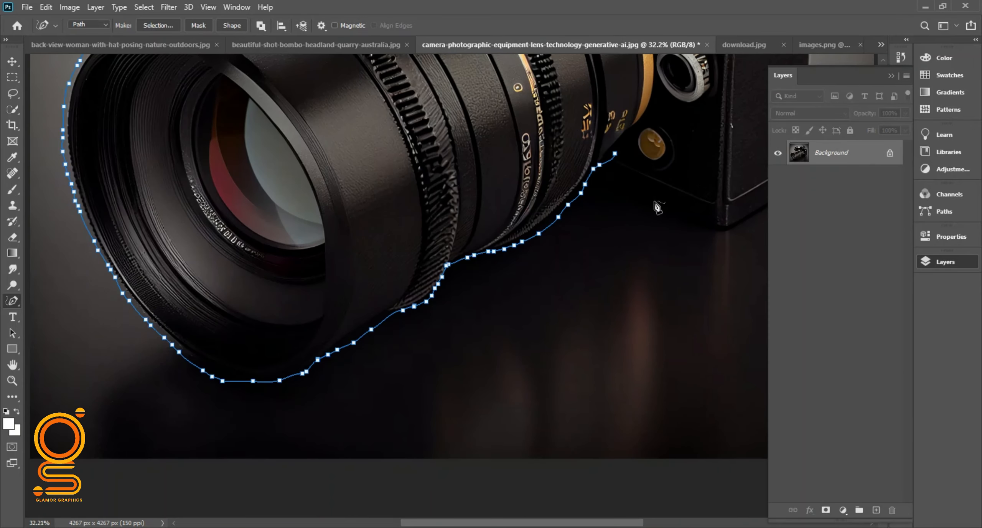
{"action": "key", "text": "ctrl+z"}
{"action": "key", "text": "z"}
{"action": "key", "text": "p"}
- Trace the base, outer side and top dial edge of the camera body, closing the path at its starting point
{"action": "left_click_drag", "start_coordinate": [700, 227], "coordinate": [746, 233]}
{"action": "scroll", "coordinate": [732, 233], "scroll_direction": "right", "scroll_amount": 3}
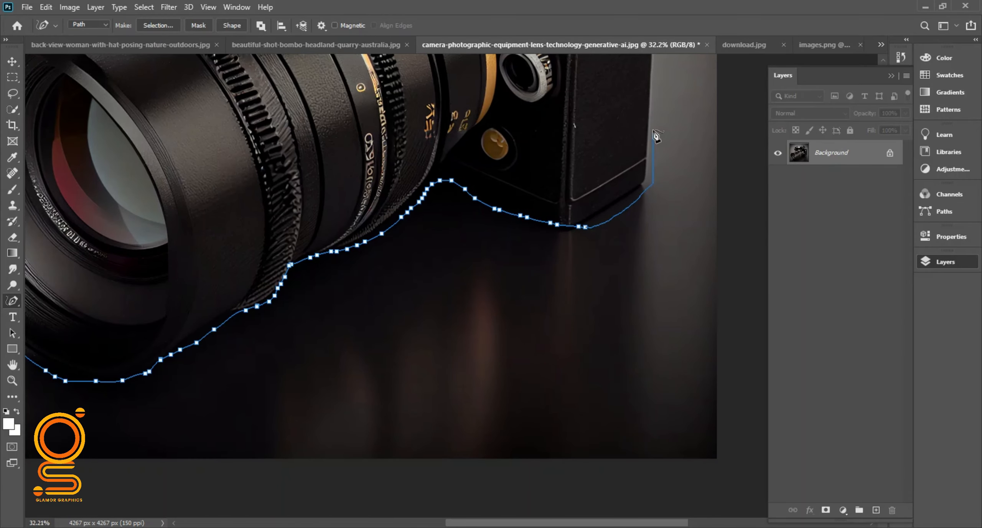
{"action": "left_click_drag", "start_coordinate": [653, 130], "coordinate": [653, 126]}
{"action": "scroll", "coordinate": [652, 125], "scroll_direction": "up", "scroll_amount": 4}
{"action": "left_click_drag", "start_coordinate": [652, 276], "coordinate": [657, 80]}
{"action": "scroll", "coordinate": [652, 103], "scroll_direction": "up", "scroll_amount": 2}
{"action": "scroll", "coordinate": [598, 70], "scroll_direction": "up", "scroll_amount": 3}
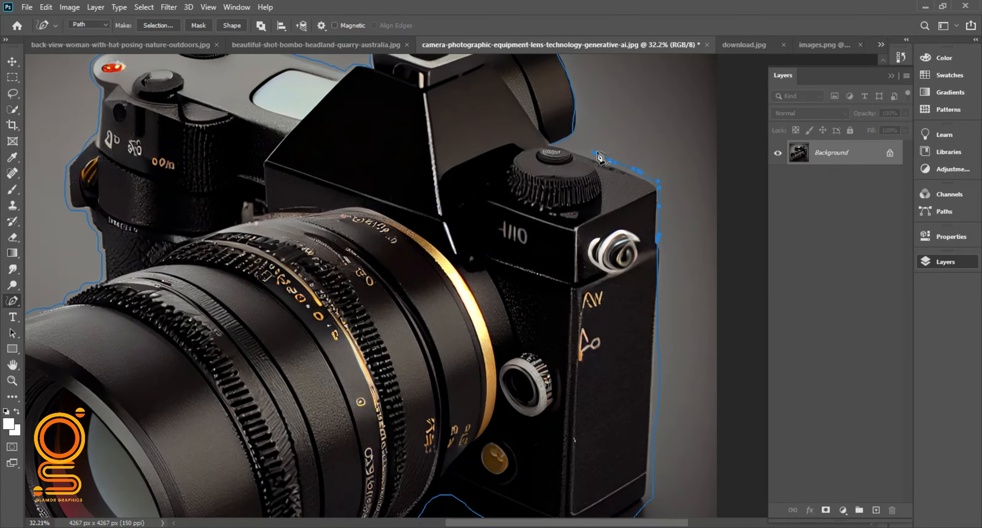
{"action": "left_click", "coordinate": [558, 152]}
- Convert the closed camera path into a selection
{"action": "right_click", "coordinate": [435, 277]}
{"action": "left_click", "coordinate": [474, 52]}
{"action": "left_click", "coordinate": [551, 136]}
{"action": "key", "text": "ctrl+minus"}
{"action": "key", "text": "ctrl+minus"}
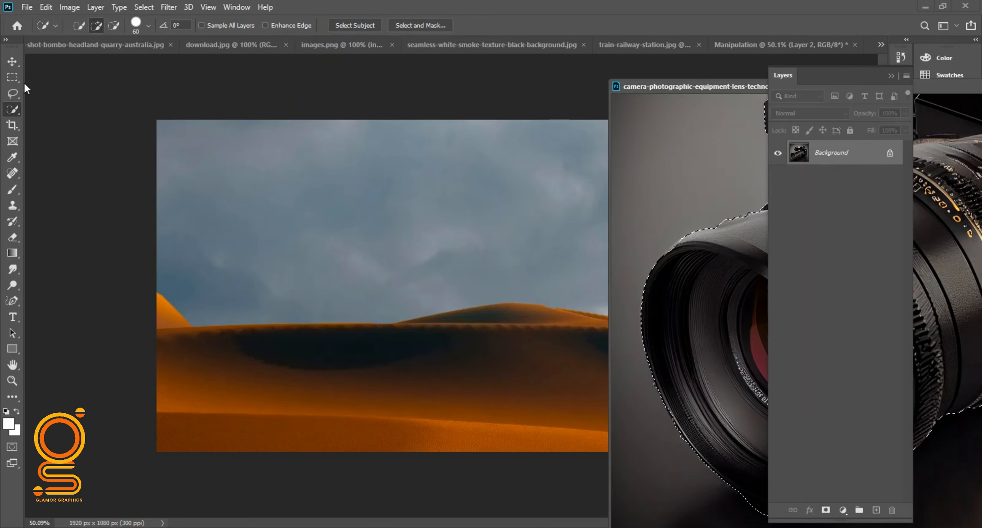
- Copy the selected camera into the Manipulation document and minimize the camera image window
{"action": "left_click_drag", "start_coordinate": [614, 293], "coordinate": [269, 234]}
{"action": "left_click", "coordinate": [556, 230]}
{"action": "left_click_drag", "start_coordinate": [664, 90], "coordinate": [155, 97]}
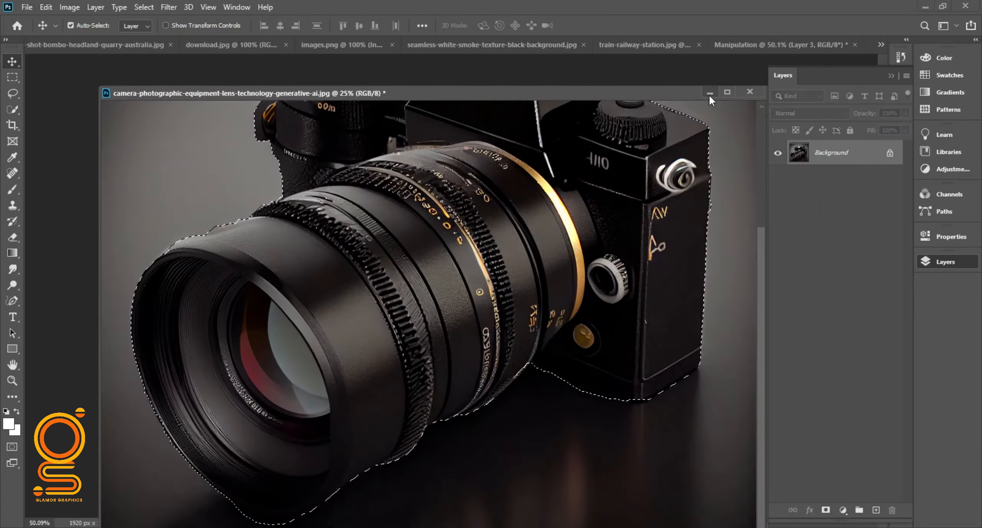
{"action": "left_click", "coordinate": [709, 95]}
- Scale the pasted camera down with Free Transform and position it above the dunes
{"action": "scroll", "coordinate": [479, 168], "scroll_direction": "down", "scroll_amount": 3}
{"action": "left_click_drag", "start_coordinate": [530, 205], "coordinate": [253, 363]}
{"action": "left_click_drag", "start_coordinate": [575, 169], "coordinate": [559, 155]}
{"action": "key", "text": "ctrl+t"}
{"action": "left_click_drag", "start_coordinate": [729, 76], "coordinate": [414, 222]}
{"action": "left_click_drag", "start_coordinate": [368, 305], "coordinate": [537, 150]}
{"action": "left_click_drag", "start_coordinate": [654, 150], "coordinate": [404, 218]}
{"action": "left_click_drag", "start_coordinate": [437, 337], "coordinate": [630, 169]}
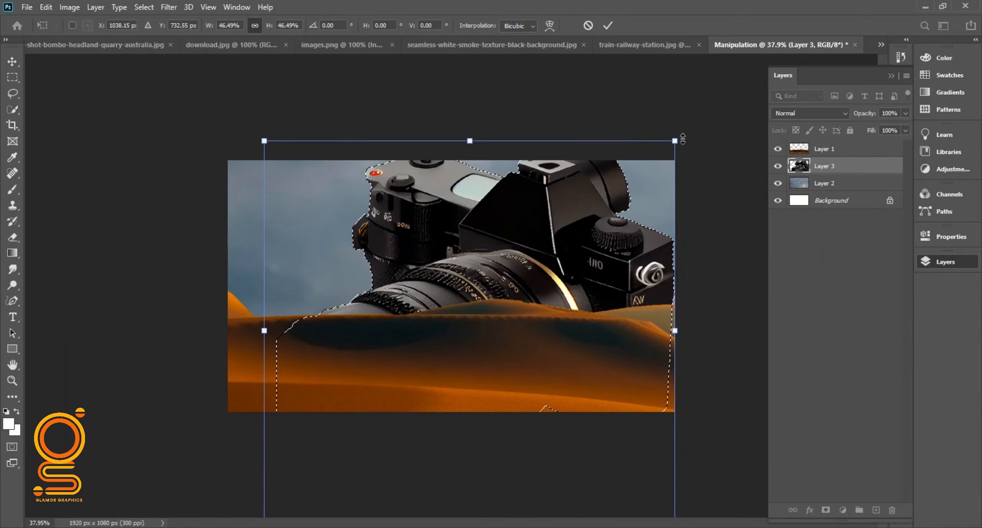
{"action": "left_click_drag", "start_coordinate": [678, 139], "coordinate": [533, 273]}
{"action": "left_click_drag", "start_coordinate": [453, 291], "coordinate": [523, 182]}
{"action": "key", "text": "Return"}
- Raise the camera layer above the desert layer, then scale it to 75.34%, rotate it 3.4° and position it over the dunes
{"action": "key", "text": "ctrl+]"}
{"action": "key", "text": "ctrl+t"}
{"action": "left_click_drag", "start_coordinate": [603, 165], "coordinate": [526, 203]}
{"action": "left_click_drag", "start_coordinate": [495, 245], "coordinate": [471, 231]}
{"action": "left_click_drag", "start_coordinate": [525, 193], "coordinate": [531, 200]}
{"action": "left_click_drag", "start_coordinate": [488, 258], "coordinate": [548, 258]}
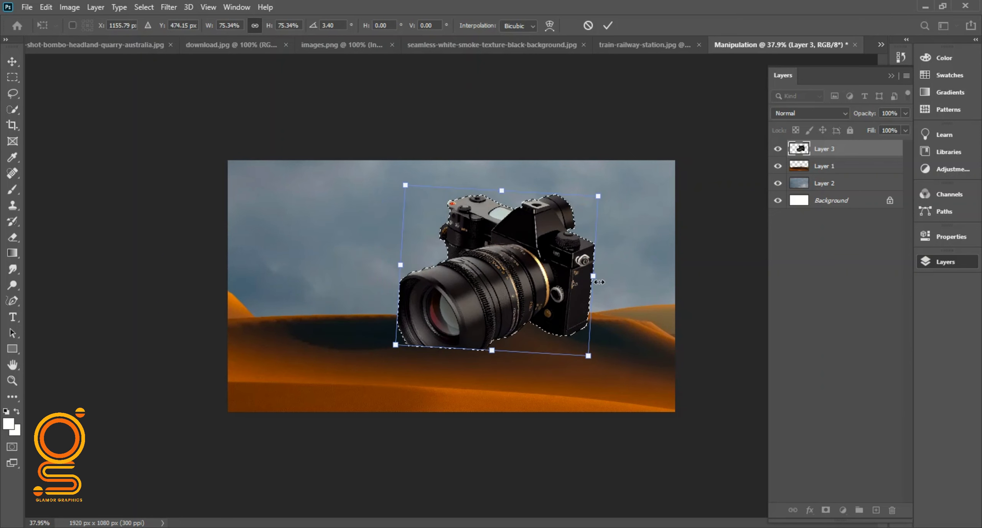
{"action": "key", "text": "Return"}
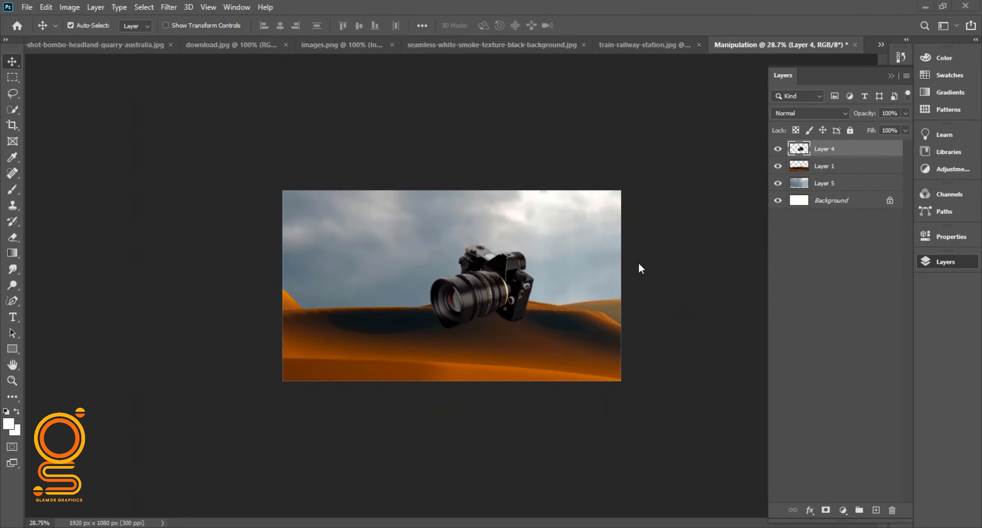
- In train-railway-station.jpg, quick-select the steam train and its carriages, subtracting the sky and the platform roof
{"action": "left_click", "coordinate": [881, 45]}
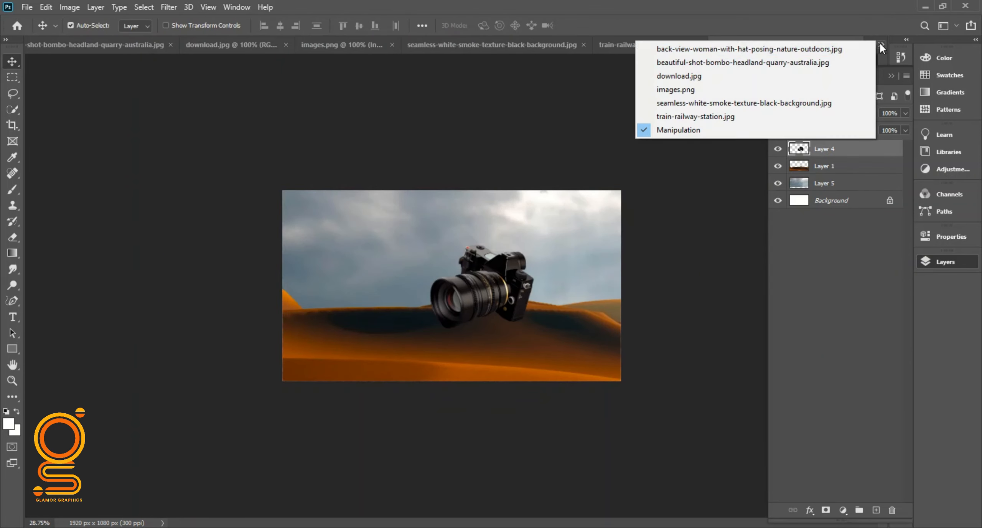
{"action": "left_click", "coordinate": [751, 111]}
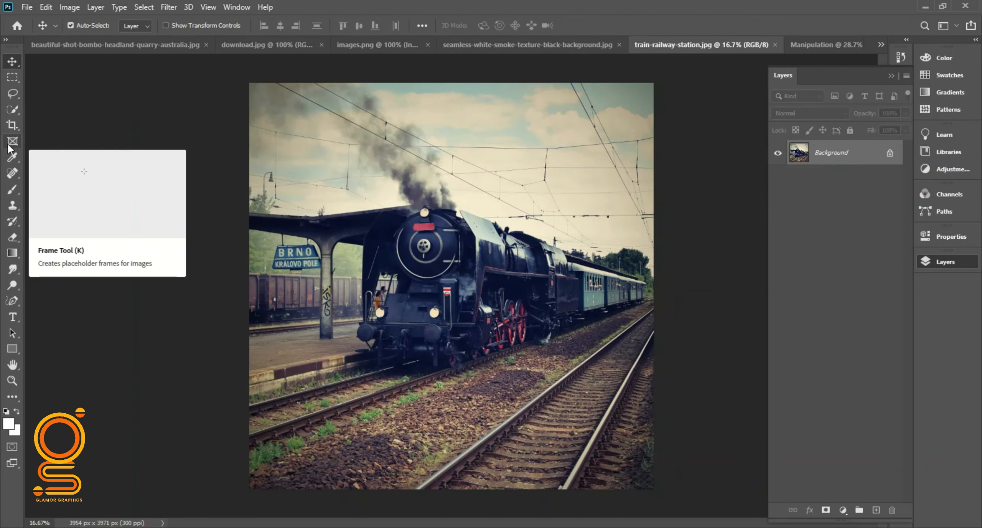
{"action": "left_click", "coordinate": [12, 110]}
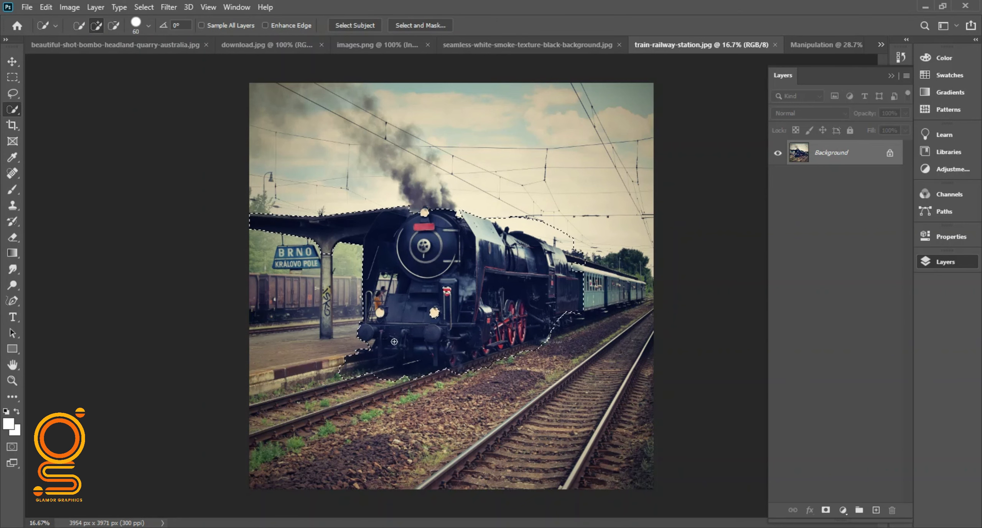
{"action": "mouse_move", "coordinate": [622, 240]}
{"action": "left_mouse_down"}
{"action": "mouse_move", "coordinate": [563, 240]}
{"action": "mouse_move", "coordinate": [516, 221]}
{"action": "mouse_move", "coordinate": [538, 246]}
{"action": "left_mouse_up"}
{"action": "left_click", "coordinate": [515, 219], "text": "alt"}
{"action": "left_click_drag", "start_coordinate": [373, 209], "coordinate": [347, 214]}
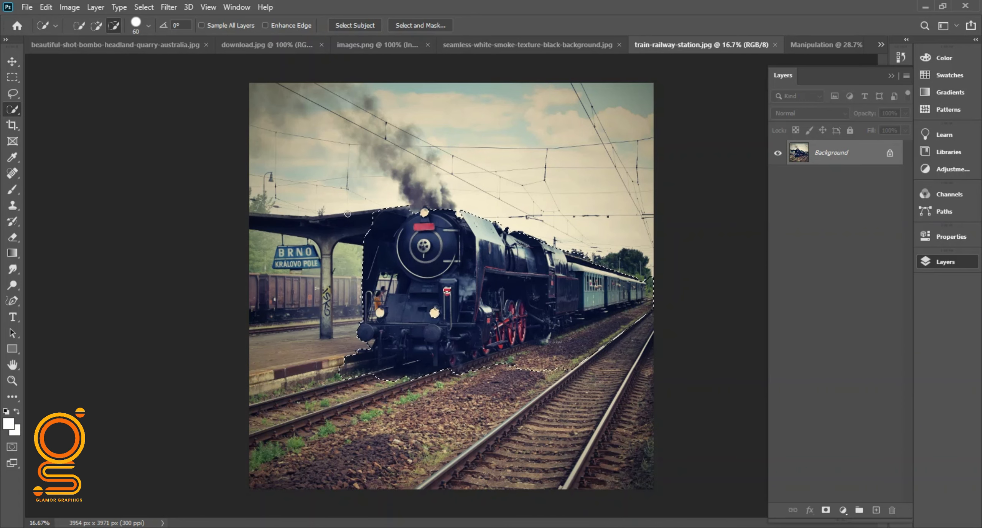
- Refine the train selection along its lower edge, removing the ground and keeping the wheels and front bumper
{"action": "left_click_drag", "start_coordinate": [434, 365], "coordinate": [480, 368]}
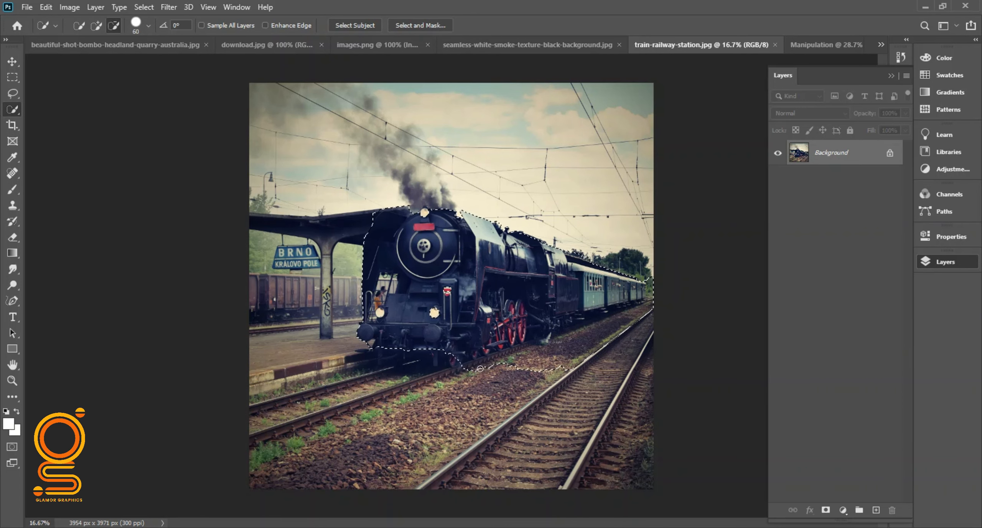
{"action": "left_click", "coordinate": [636, 292]}
{"action": "mouse_move", "coordinate": [528, 333]}
{"action": "left_mouse_down"}
{"action": "mouse_move", "coordinate": [631, 298]}
{"action": "mouse_move", "coordinate": [585, 321]}
{"action": "left_mouse_up"}
{"action": "left_click_drag", "start_coordinate": [460, 359], "coordinate": [391, 354]}
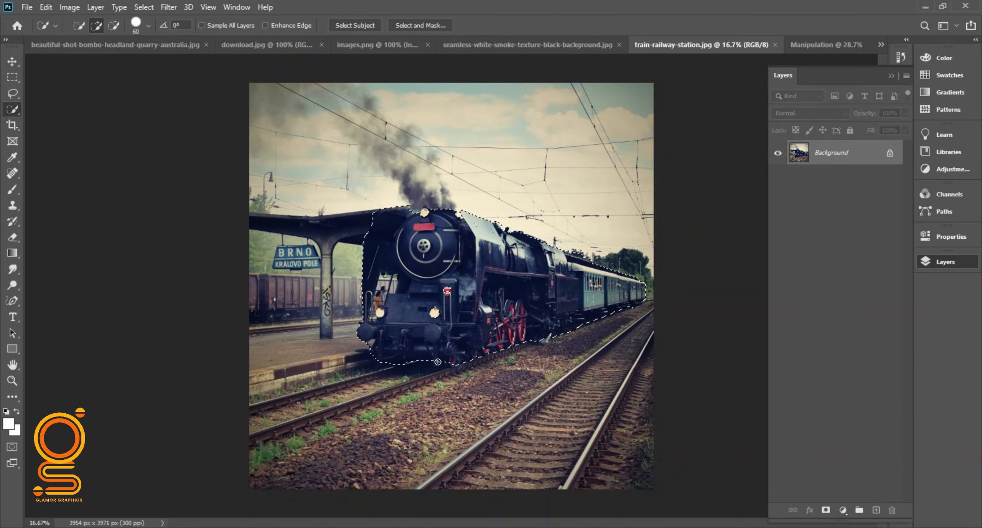
- Trim the train selection near the front bumper and bring the cut-out train into the Manipulation document
{"action": "left_click", "coordinate": [369, 350], "text": "alt"}
{"action": "left_click_drag", "start_coordinate": [711, 47], "coordinate": [398, 129]}
{"action": "key", "text": "v"}
{"action": "left_click_drag", "start_coordinate": [605, 326], "coordinate": [265, 269]}
{"action": "left_click", "coordinate": [675, 130]}
- Scale the cut-out train to 22.45% with Free Transform and place its last carriage against the camera lens
{"action": "key", "text": "ctrl+t"}
{"action": "left_click_drag", "start_coordinate": [544, 138], "coordinate": [431, 189]}
{"action": "left_click_drag", "start_coordinate": [384, 292], "coordinate": [579, 260]}
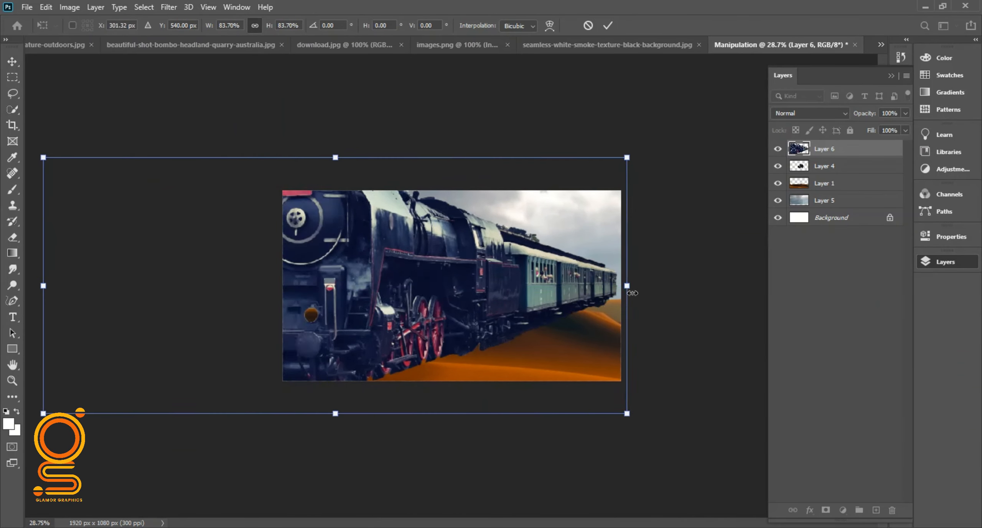
{"action": "left_click_drag", "start_coordinate": [627, 285], "coordinate": [357, 284]}
{"action": "left_click_drag", "start_coordinate": [317, 276], "coordinate": [546, 271]}
{"action": "left_click_drag", "start_coordinate": [586, 280], "coordinate": [430, 280]}
{"action": "left_click_drag", "start_coordinate": [354, 284], "coordinate": [406, 310]}
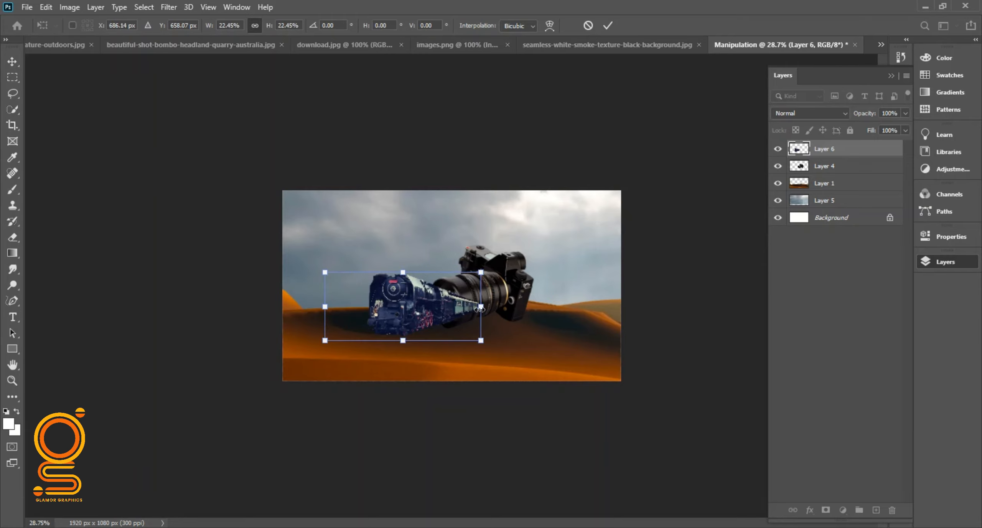
{"action": "left_click_drag", "start_coordinate": [481, 315], "coordinate": [481, 315]}
{"action": "key", "text": "Return"}
- Position the train cut-out that includes the rails, scaled to 28.91%, so its carriages end at the camera lens
{"action": "key", "text": "ctrl+plus"}
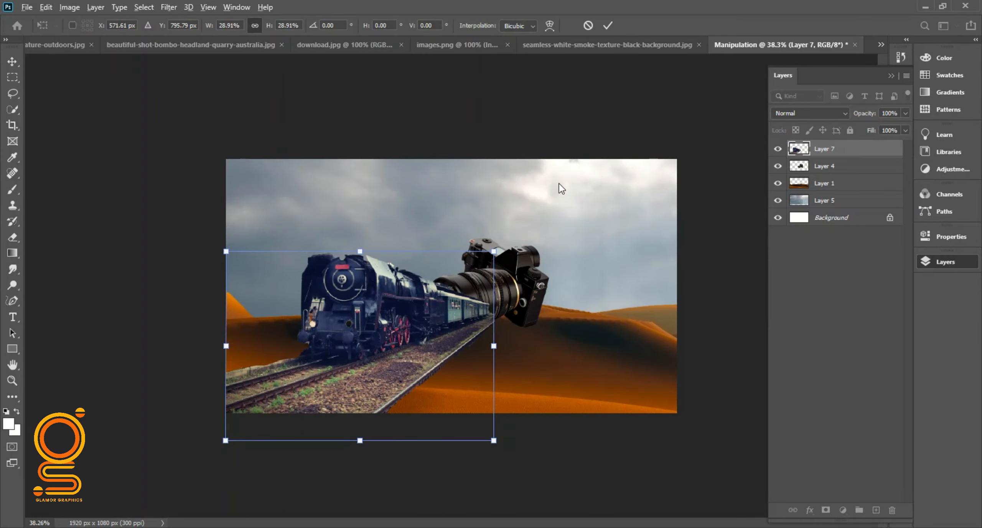
{"action": "key", "text": "ctrl+plus"}
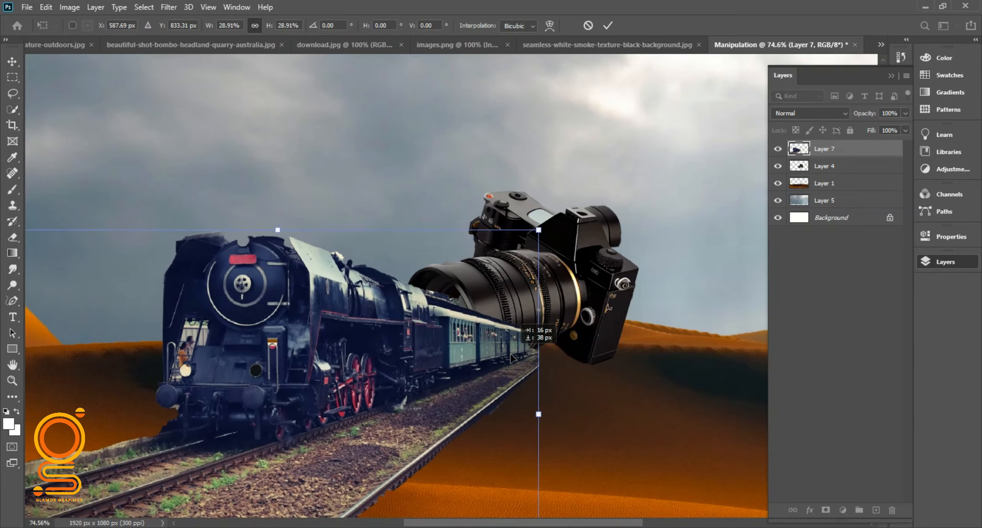
{"action": "key", "text": "Return"}
- Add a layer mask to the train layer and ready the Brush tool with black for masking
{"action": "left_click", "coordinate": [825, 509]}
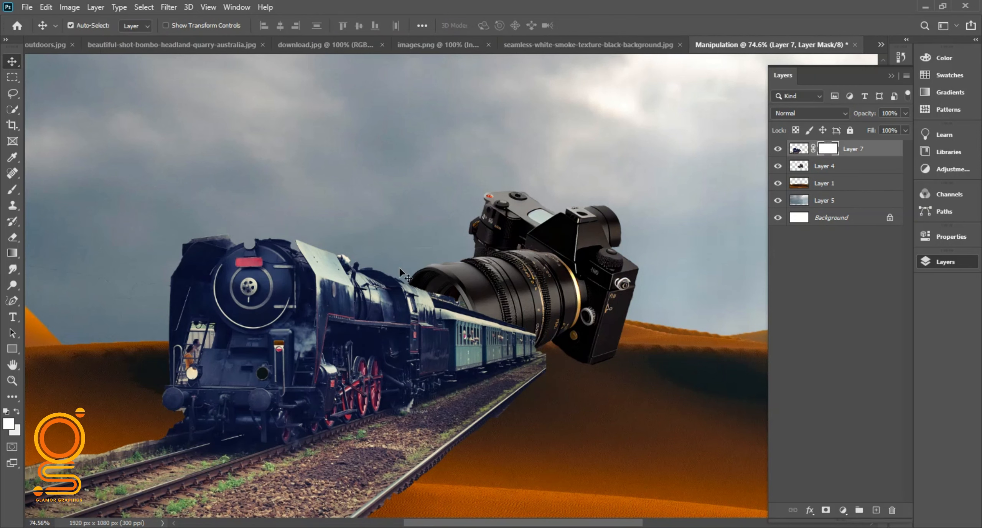
{"action": "left_click", "coordinate": [12, 189]}
{"action": "left_click", "coordinate": [891, 76]}
{"action": "left_click", "coordinate": [899, 100]}
{"action": "key", "text": "e"}
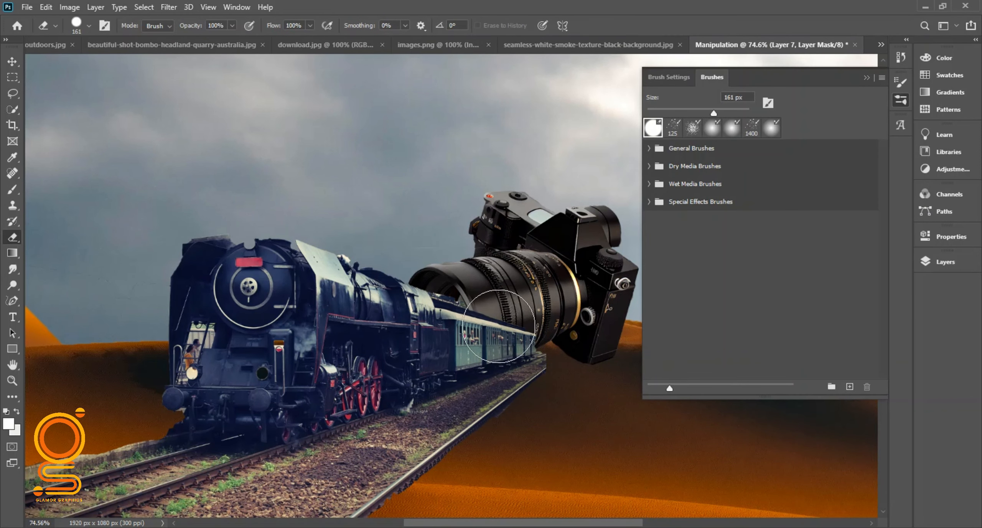
{"action": "left_click", "coordinate": [866, 78]}
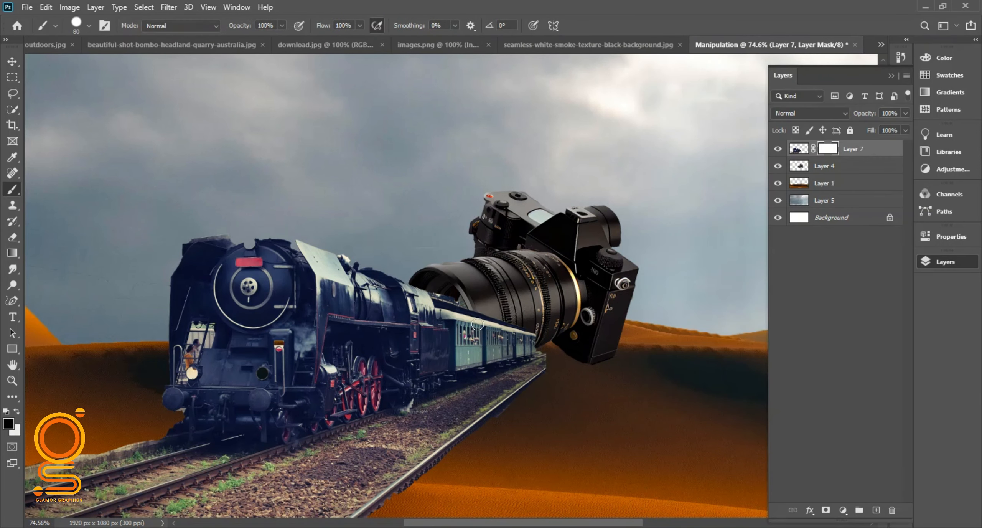
- Undo the test stroke over the rear carriages and set the brush spacing to 1000%
{"action": "left_click_drag", "start_coordinate": [442, 313], "coordinate": [485, 340]}
{"action": "key", "text": "ctrl+z"}
{"action": "left_click", "coordinate": [106, 26]}
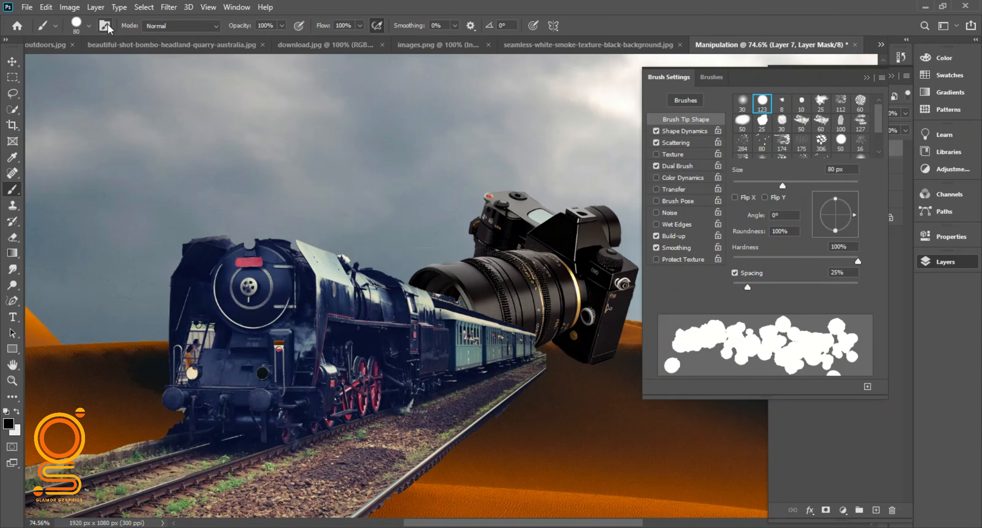
{"action": "left_click_drag", "start_coordinate": [747, 287], "coordinate": [859, 288]}
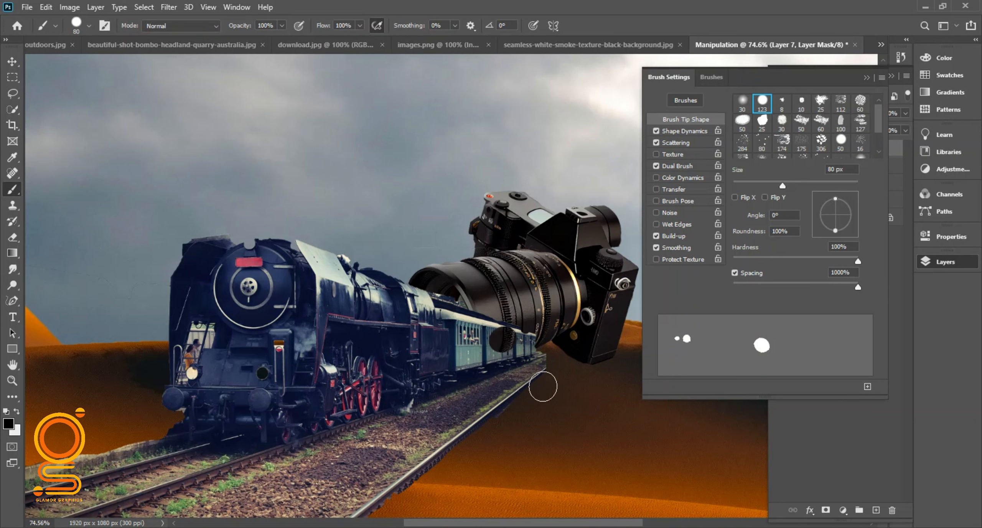
- Paint black on the train mask along the lens rim to hide the carriages overlapping the camera, reducing the brush size for detail
{"action": "mouse_move", "coordinate": [486, 326]}
{"action": "left_mouse_down"}
{"action": "mouse_move", "coordinate": [506, 344]}
{"action": "mouse_move", "coordinate": [499, 349]}
{"action": "mouse_move", "coordinate": [531, 359]}
{"action": "left_mouse_up"}
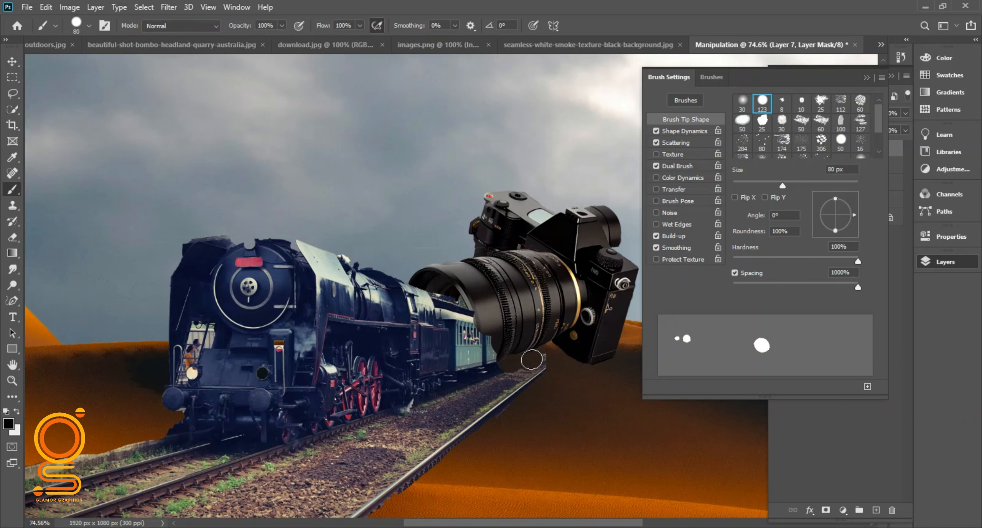
{"action": "scroll", "coordinate": [504, 351], "scroll_direction": "up", "scroll_amount": 5}
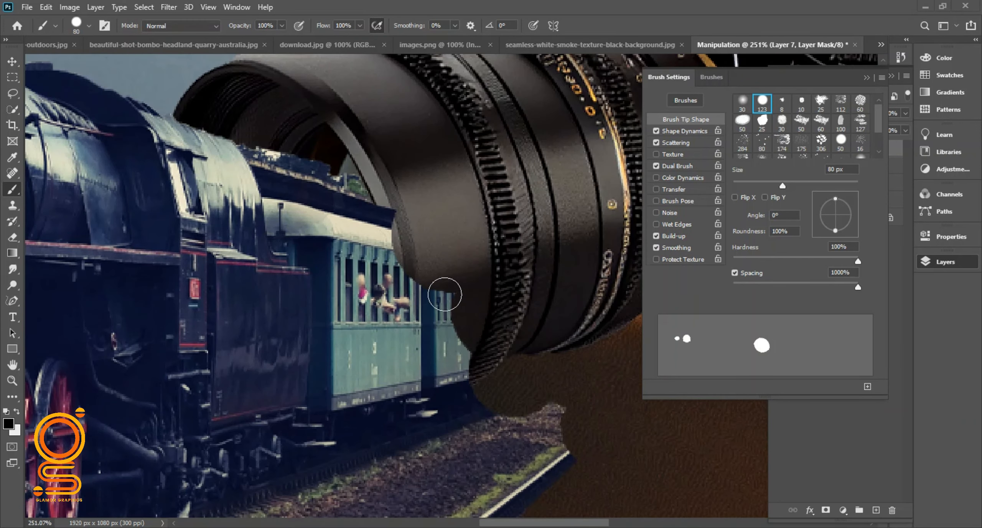
{"action": "key", "text": "["}
{"action": "key", "text": "["}
{"action": "key", "text": "["}
{"action": "key", "text": "["}
{"action": "key", "text": "["}
{"action": "key", "text": "["}
{"action": "key", "text": "["}
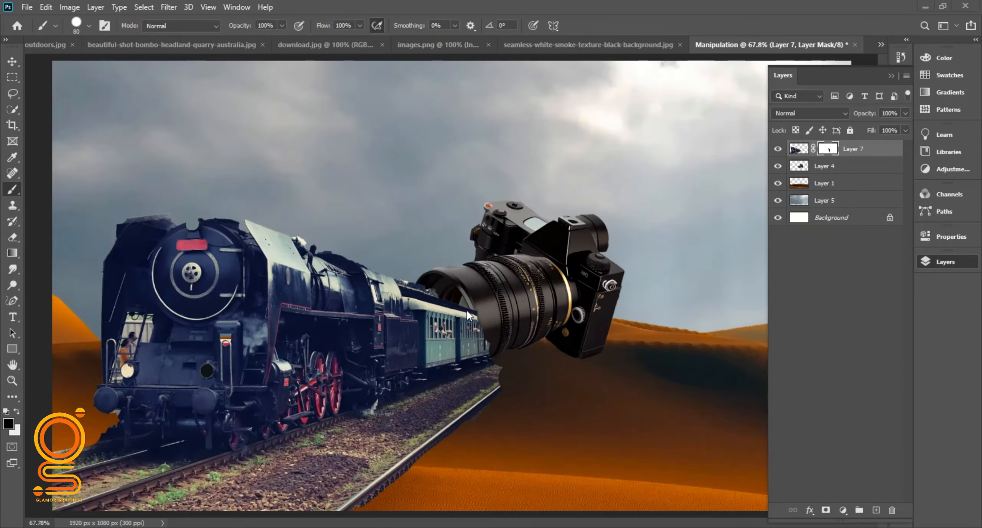
- Paint the train layer's mask with a soft black brush to blend the gravel and outer rail into the sand
{"action": "scroll", "coordinate": [512, 351], "scroll_direction": "up", "scroll_amount": 4}
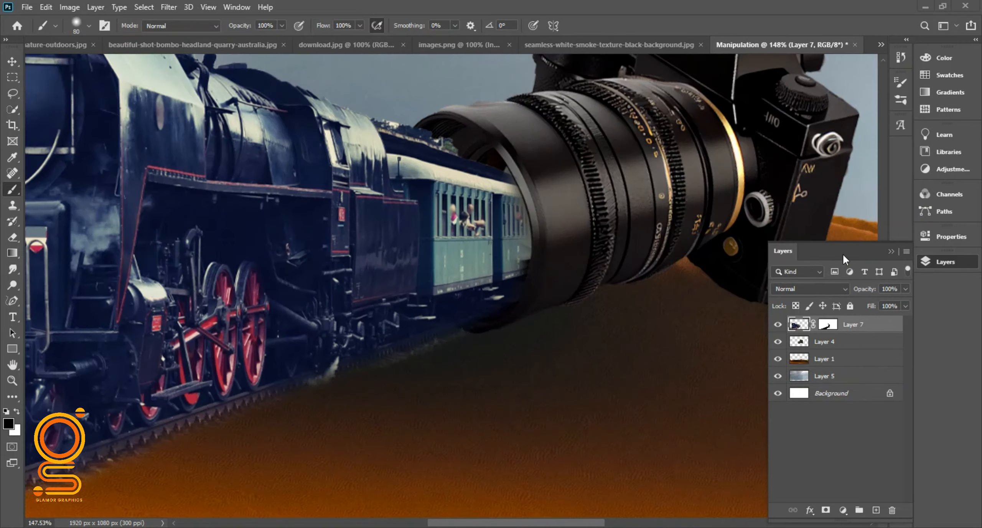
{"action": "left_click_drag", "start_coordinate": [842, 253], "coordinate": [843, 69]}
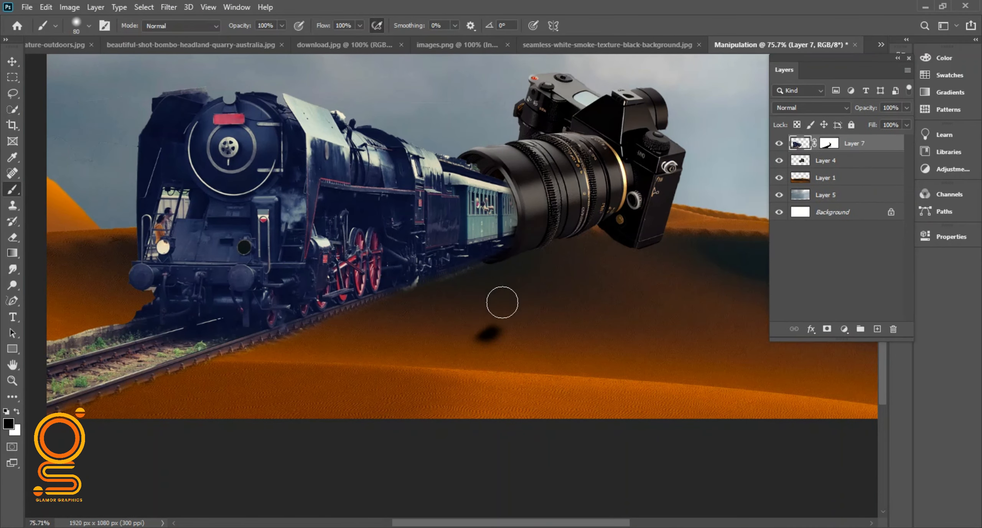
{"action": "left_click", "coordinate": [830, 144]}
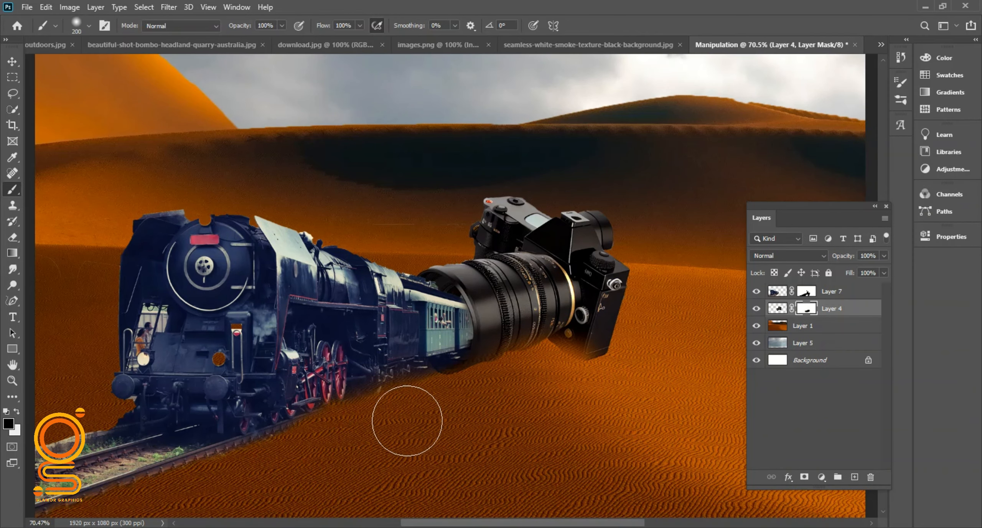
{"action": "scroll", "coordinate": [433, 402], "scroll_direction": "down", "scroll_amount": 3}
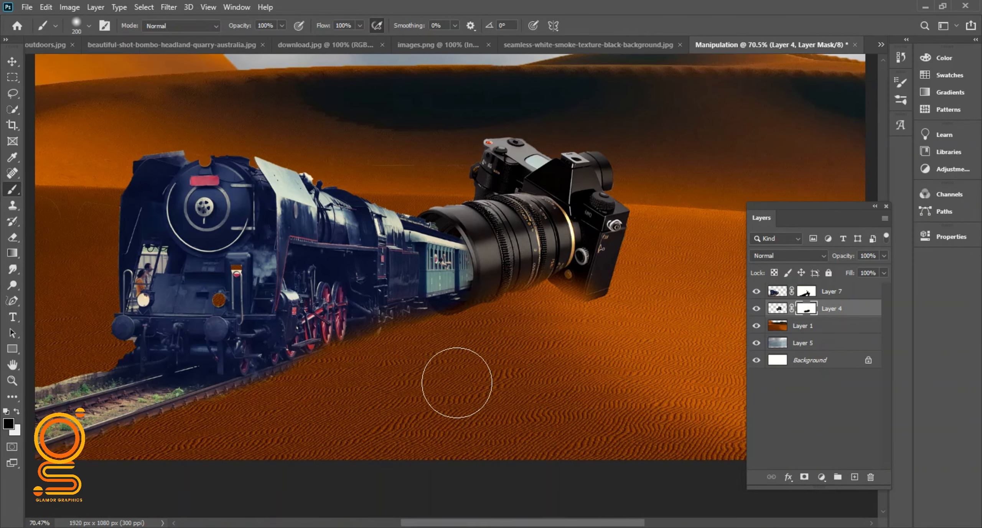
{"action": "left_click", "coordinate": [807, 291]}
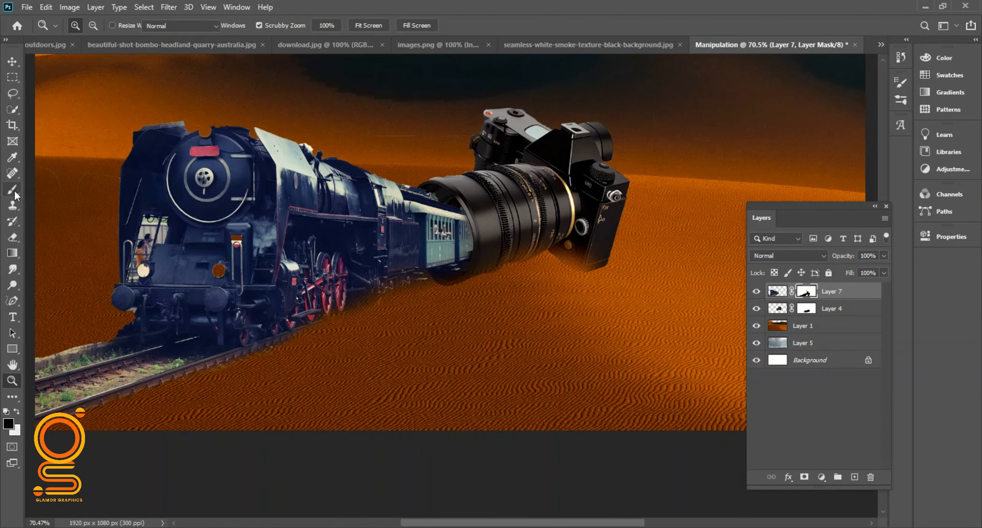
{"action": "mouse_move", "coordinate": [321, 371]}
{"action": "left_mouse_down"}
{"action": "mouse_move", "coordinate": [204, 393]}
{"action": "mouse_move", "coordinate": [115, 427]}
{"action": "left_mouse_up"}
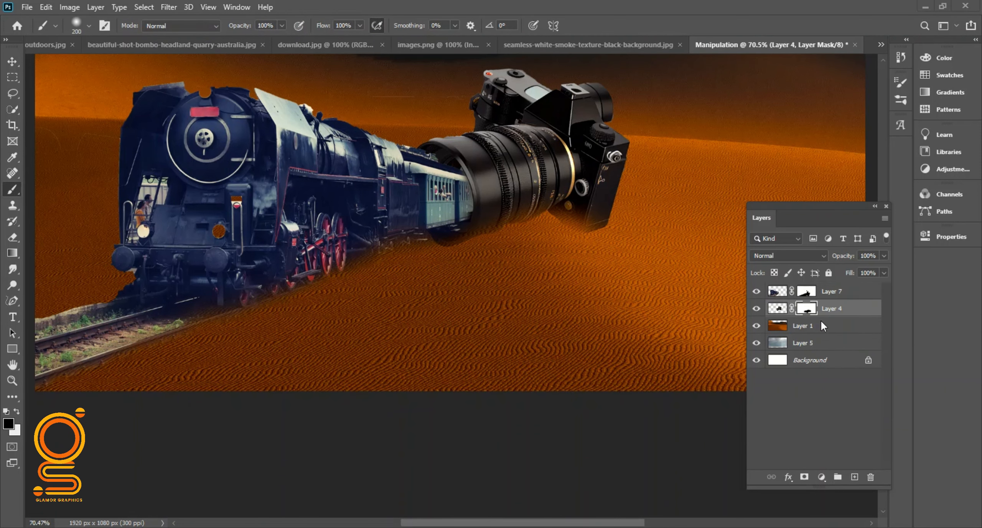
- Create a new layer above the desert layer and paint a soft black shadow dab beneath the camera, adjusting the brush hardness first
{"action": "left_click", "coordinate": [823, 326]}
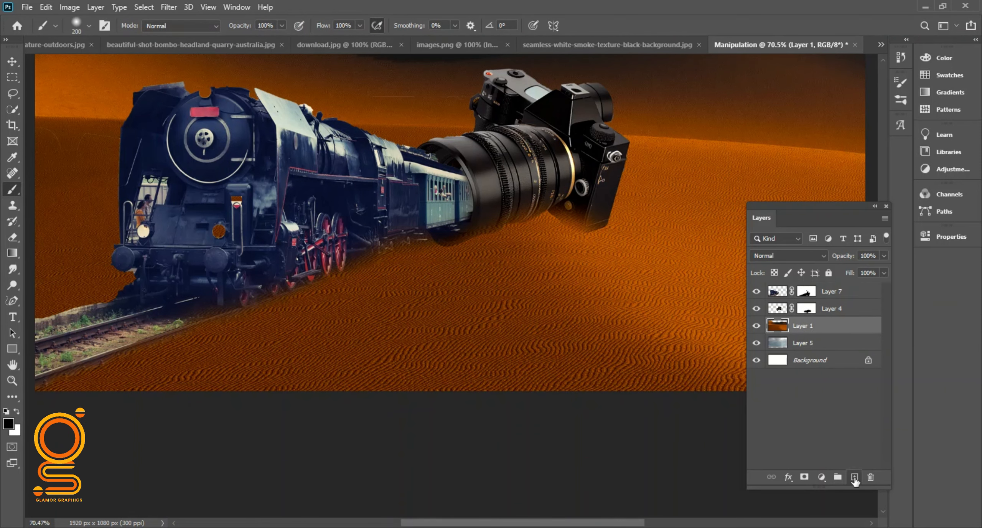
{"action": "left_click", "coordinate": [854, 477]}
{"action": "left_click", "coordinate": [551, 249]}
{"action": "key", "text": "ctrl+z"}
{"action": "left_click", "coordinate": [900, 82]}
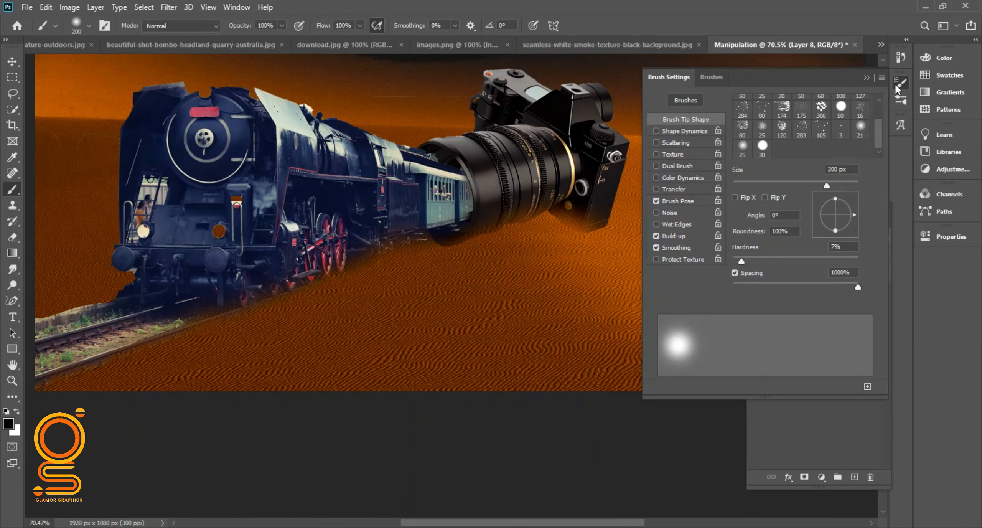
{"action": "left_click_drag", "start_coordinate": [733, 260], "coordinate": [763, 261]}
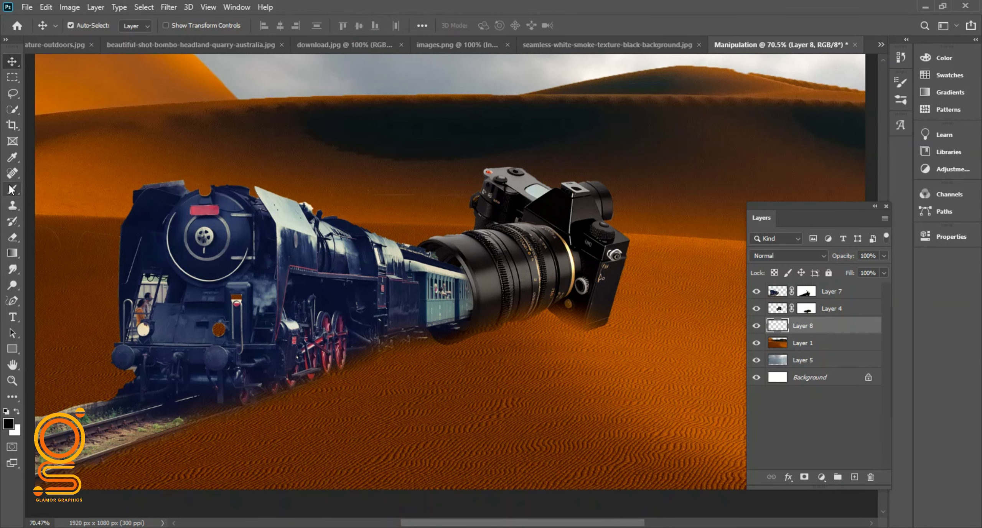
{"action": "left_click", "coordinate": [11, 189]}
{"action": "left_click", "coordinate": [550, 351]}
- Stretch the shadow dab to 718.07% width and 295.49% height with Free Transform, spreading it beneath the camera and train
{"action": "key", "text": "ctrl+t"}
{"action": "left_click_drag", "start_coordinate": [587, 350], "coordinate": [865, 341]}
{"action": "mouse_move", "coordinate": [493, 350]}
{"action": "left_mouse_down"}
{"action": "mouse_move", "coordinate": [128, 323]}
{"action": "mouse_move", "coordinate": [205, 325]}
{"action": "left_mouse_up"}
{"action": "scroll", "coordinate": [524, 218], "scroll_direction": "down", "scroll_amount": 7}
{"action": "left_click_drag", "start_coordinate": [491, 167], "coordinate": [491, 202]}
{"action": "left_click_drag", "start_coordinate": [491, 329], "coordinate": [483, 307]}
{"action": "mouse_move", "coordinate": [627, 293]}
{"action": "left_mouse_down"}
{"action": "mouse_move", "coordinate": [691, 292]}
{"action": "mouse_move", "coordinate": [639, 293]}
{"action": "left_mouse_up"}
{"action": "left_click_drag", "start_coordinate": [486, 343], "coordinate": [469, 349]}
{"action": "left_click_drag", "start_coordinate": [615, 318], "coordinate": [664, 317]}
{"action": "left_click_drag", "start_coordinate": [466, 464], "coordinate": [466, 398]}
{"action": "mouse_move", "coordinate": [466, 345]}
{"action": "left_mouse_down"}
{"action": "mouse_move", "coordinate": [488, 353]}
{"action": "mouse_move", "coordinate": [480, 339]}
{"action": "left_mouse_up"}
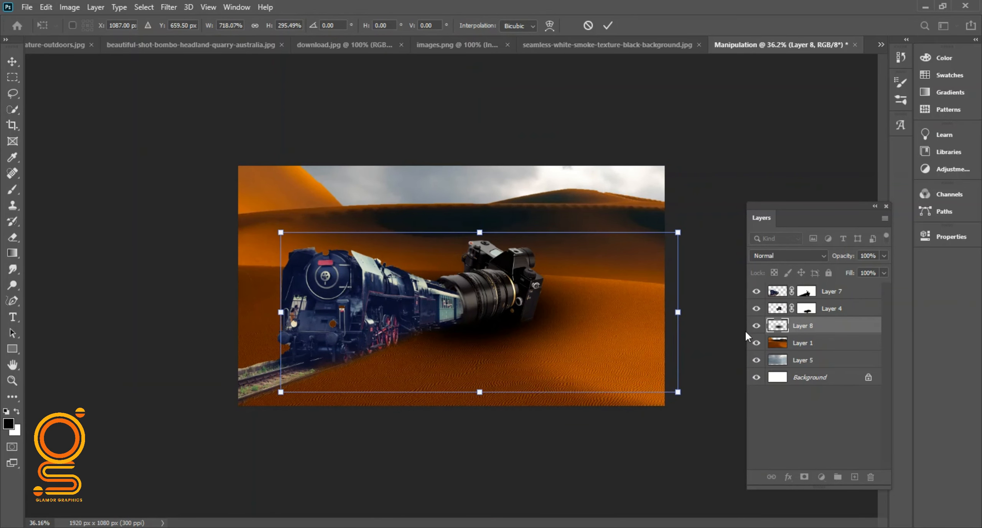
- Widen and flatten the camera shadow to 1188.35% width and 217.21% height, centre it on the canvas and apply the transform
{"action": "left_click_drag", "start_coordinate": [677, 312], "coordinate": [936, 312]}
{"action": "left_click_drag", "start_coordinate": [608, 311], "coordinate": [466, 319]}
{"action": "left_click_drag", "start_coordinate": [466, 399], "coordinate": [466, 357]}
{"action": "left_click_drag", "start_coordinate": [570, 286], "coordinate": [555, 302]}
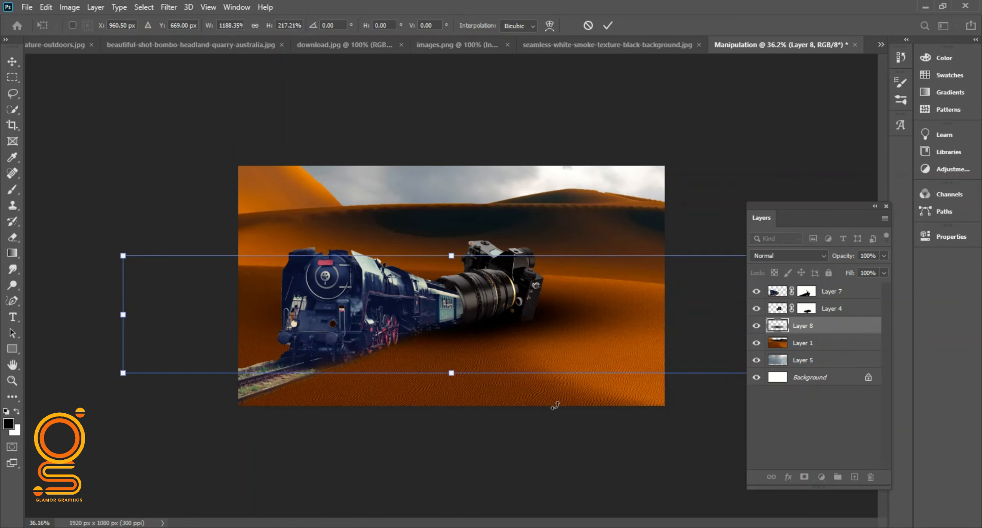
{"action": "left_click", "coordinate": [607, 26]}
- In back-view-woman-with-hat-posing-nature-outdoors.jpg, select the woman with Select Subject and refine the selection around her hat
{"action": "key", "text": "b"}
{"action": "left_click", "coordinate": [12, 61]}
{"action": "left_click", "coordinate": [880, 45]}
{"action": "left_click", "coordinate": [870, 47]}
{"action": "left_click", "coordinate": [12, 110]}
{"action": "left_click", "coordinate": [354, 25]}
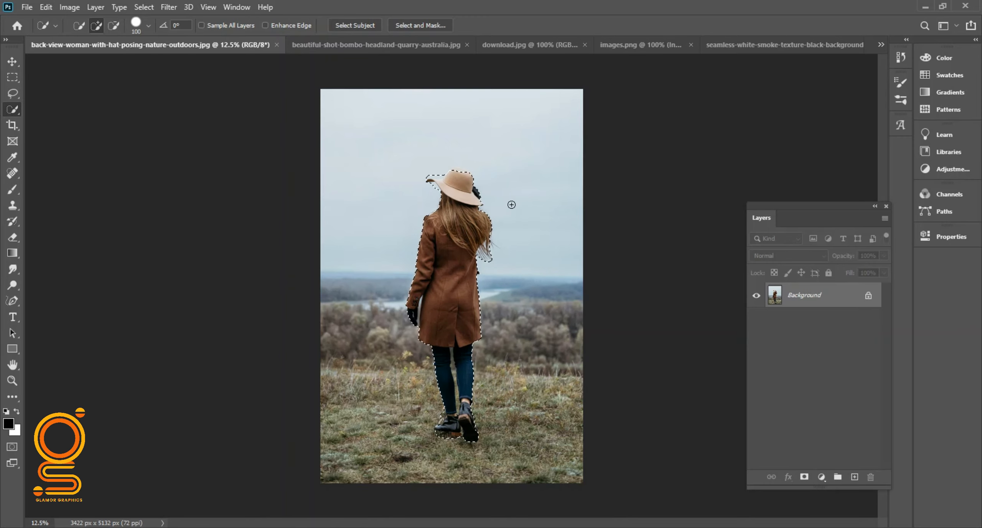
{"action": "scroll", "coordinate": [438, 149], "scroll_direction": "up", "scroll_amount": 5}
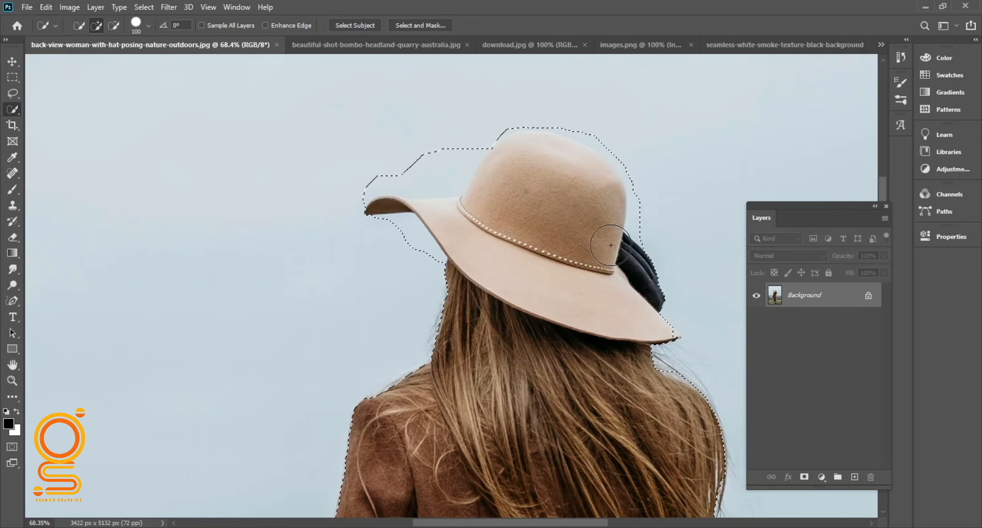
{"action": "mouse_move", "coordinate": [644, 215]}
{"action": "left_mouse_down"}
{"action": "mouse_move", "coordinate": [633, 231]}
{"action": "mouse_move", "coordinate": [527, 140]}
{"action": "mouse_move", "coordinate": [377, 178]}
{"action": "mouse_move", "coordinate": [360, 214]}
{"action": "left_mouse_up"}
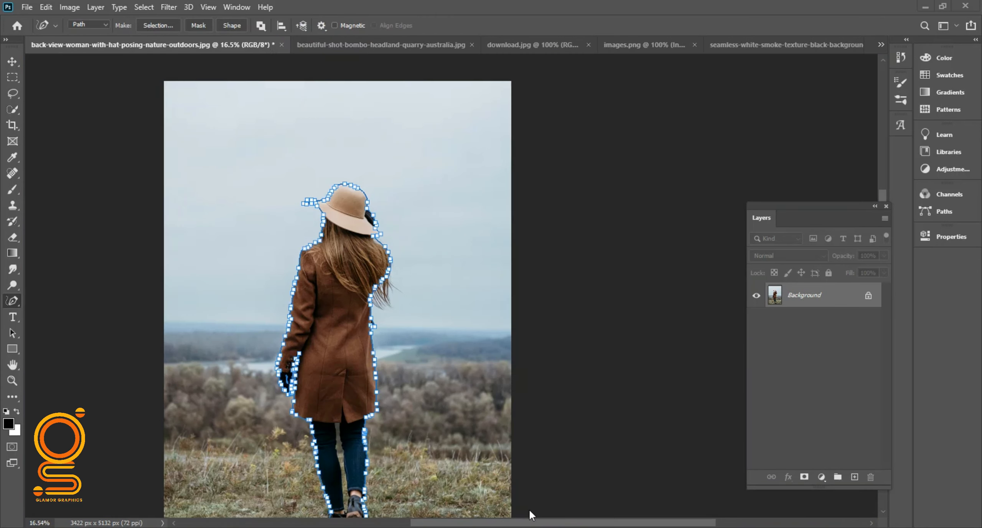
- Bring the cut-out woman into the Manipulation document and move her layer above the train layer
{"action": "left_click_drag", "start_coordinate": [180, 45], "coordinate": [529, 145]}
{"action": "left_click", "coordinate": [12, 62]}
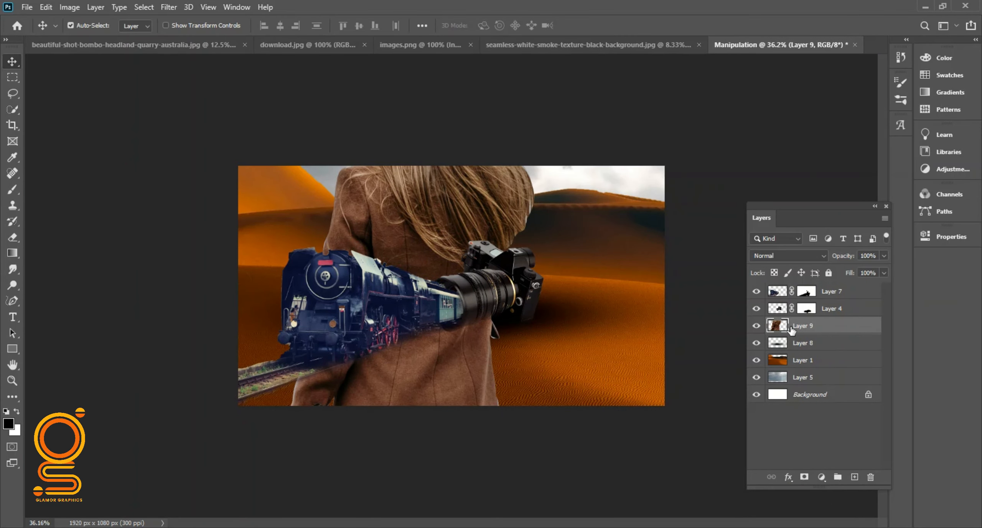
{"action": "left_click_drag", "start_coordinate": [791, 329], "coordinate": [790, 286]}
- Scale the woman to 7.99% width and 8.72% height and stand her on the sand in front of the camera
{"action": "key", "text": "ctrl+t"}
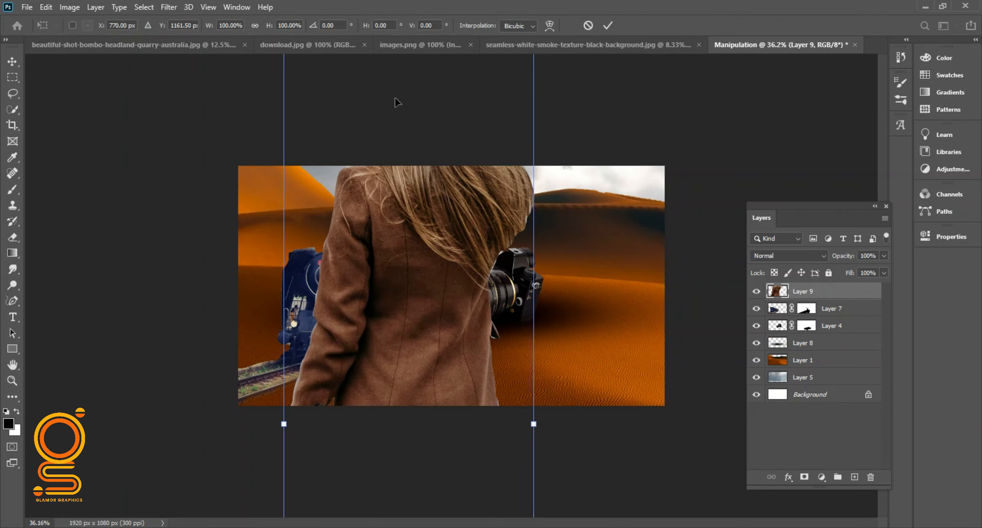
{"action": "key", "text": "ctrl+minus"}
{"action": "left_click_drag", "start_coordinate": [507, 108], "coordinate": [477, 316]}
{"action": "left_click_drag", "start_coordinate": [462, 338], "coordinate": [499, 228]}
{"action": "left_click_drag", "start_coordinate": [360, 425], "coordinate": [423, 351]}
{"action": "left_click_drag", "start_coordinate": [500, 227], "coordinate": [490, 279]}
{"action": "left_click_drag", "start_coordinate": [490, 316], "coordinate": [452, 318]}
{"action": "left_click_drag", "start_coordinate": [437, 321], "coordinate": [477, 334]}
{"action": "left_click_drag", "start_coordinate": [475, 293], "coordinate": [476, 342]}
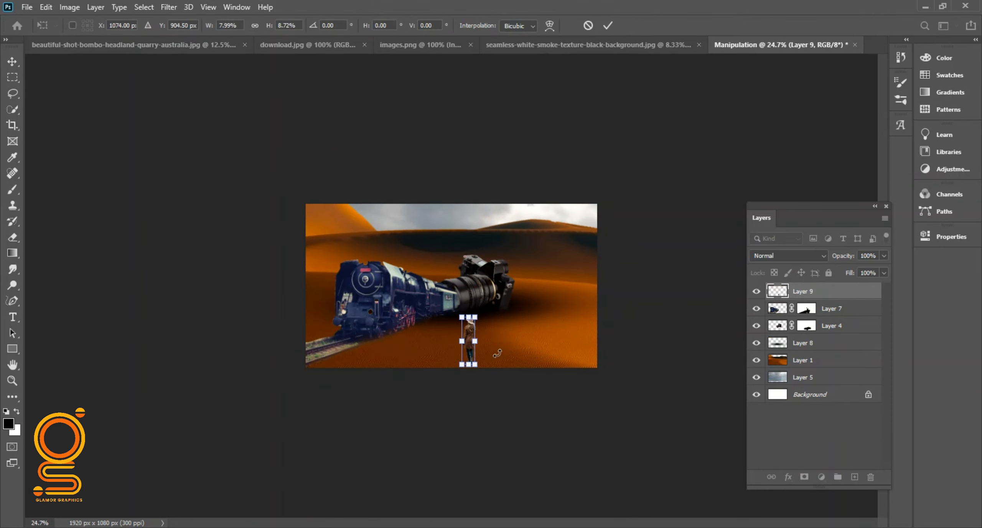
{"action": "scroll", "coordinate": [491, 363], "scroll_direction": "up", "scroll_amount": 3}
{"action": "left_click_drag", "start_coordinate": [484, 378], "coordinate": [532, 371]}
{"action": "key", "text": "Return"}
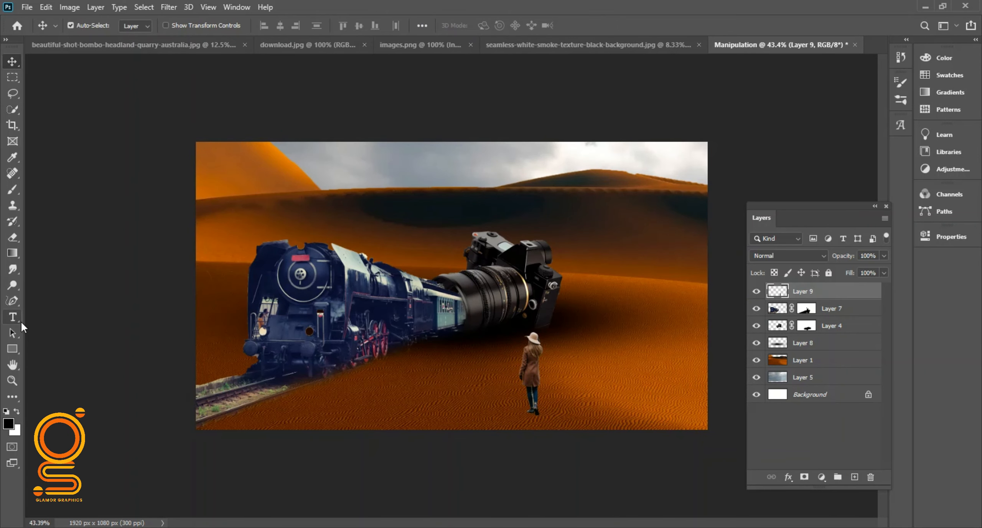
- Paint a soft black 80 px dab at the woman's feet on a new layer placed below her layer
{"action": "left_click", "coordinate": [9, 193]}
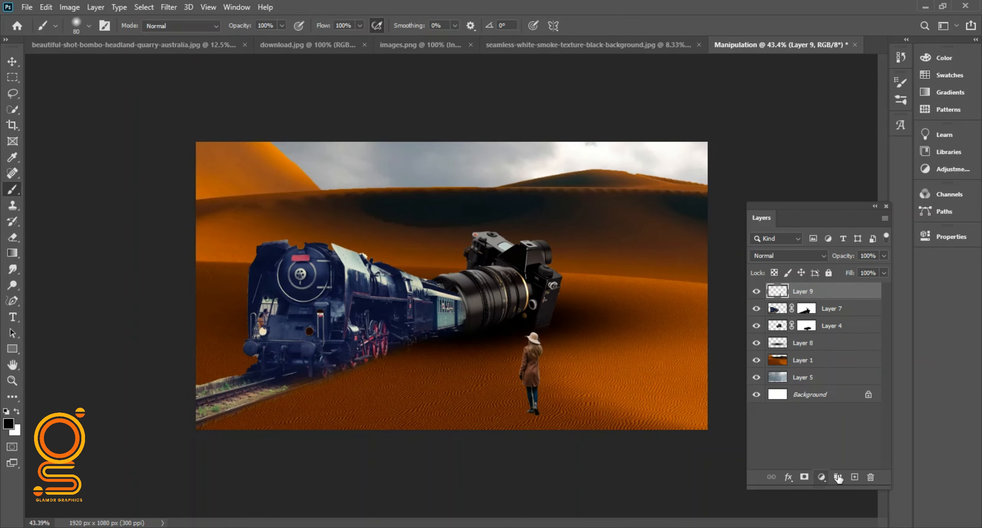
{"action": "left_click", "coordinate": [854, 476]}
{"action": "left_click", "coordinate": [531, 415]}
{"action": "left_click", "coordinate": [781, 304]}
{"action": "left_click", "coordinate": [781, 294]}
{"action": "left_click_drag", "start_coordinate": [774, 315], "coordinate": [778, 287]}
{"action": "left_click", "coordinate": [780, 308]}
{"action": "key", "text": "ctrl+0"}
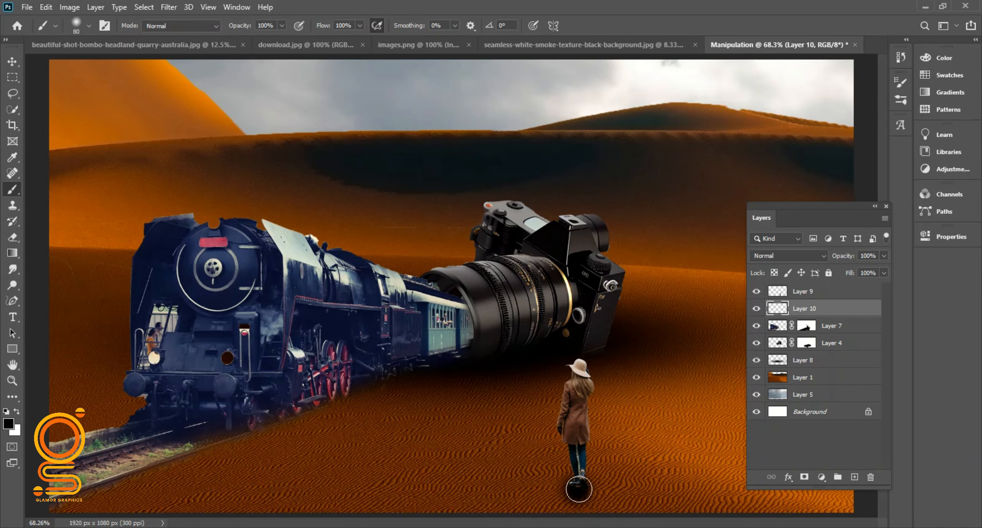
- Flatten and stretch the dab at the woman's feet into a thin elliptical ground shadow extending to her left
{"action": "key", "text": "ctrl+t"}
{"action": "mouse_move", "coordinate": [604, 486]}
{"action": "left_mouse_down"}
{"action": "mouse_move", "coordinate": [695, 487]}
{"action": "mouse_move", "coordinate": [573, 487]}
{"action": "left_mouse_up"}
{"action": "mouse_move", "coordinate": [574, 511]}
{"action": "left_mouse_down"}
{"action": "mouse_move", "coordinate": [575, 482]}
{"action": "mouse_move", "coordinate": [690, 483]}
{"action": "left_mouse_up"}
{"action": "left_click_drag", "start_coordinate": [611, 484], "coordinate": [580, 484]}
{"action": "left_click_drag", "start_coordinate": [556, 470], "coordinate": [556, 470]}
{"action": "left_click_drag", "start_coordinate": [453, 483], "coordinate": [482, 483]}
{"action": "left_click_drag", "start_coordinate": [564, 486], "coordinate": [550, 485]}
{"action": "key", "text": "v"}
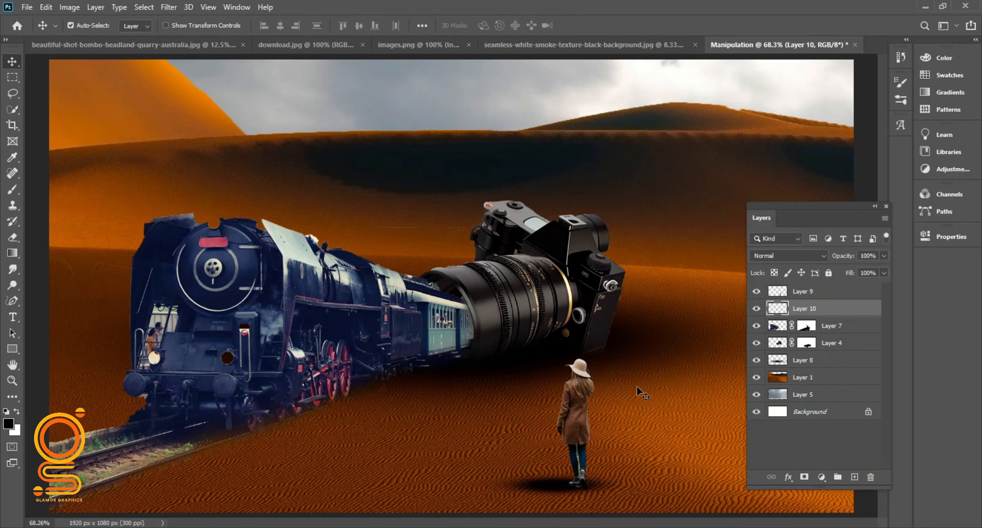
{"action": "left_click", "coordinate": [544, 395]}
{"action": "scroll", "coordinate": [615, 308], "scroll_direction": "down", "scroll_amount": 2}
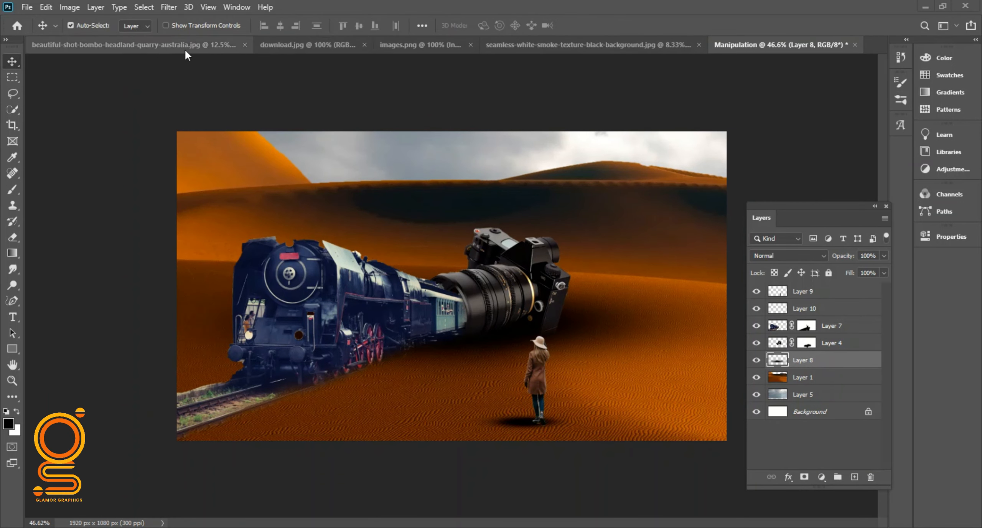
{"action": "left_click", "coordinate": [652, 44]}
{"action": "left_click", "coordinate": [345, 44]}
{"action": "scroll", "coordinate": [444, 268], "scroll_direction": "up", "scroll_amount": 3}
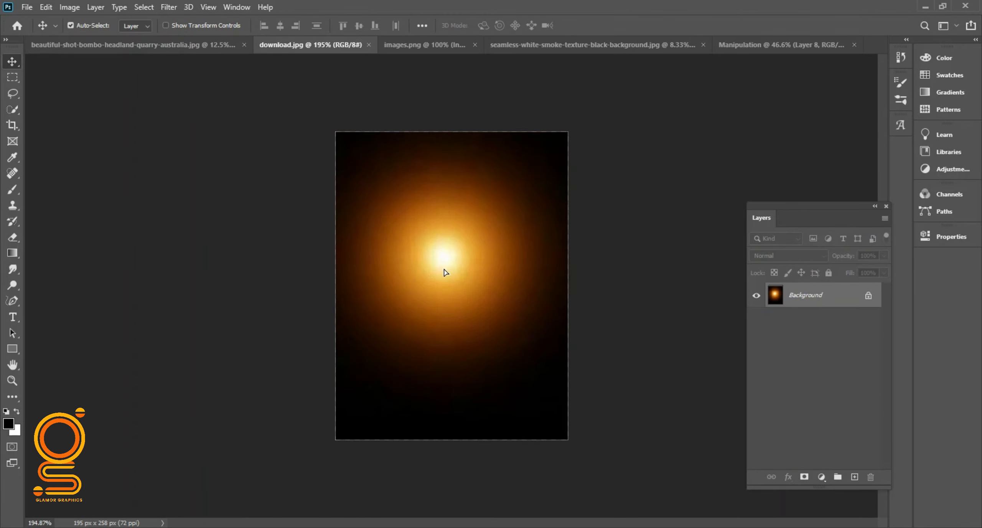
{"action": "left_click", "coordinate": [787, 46]}
{"action": "key", "text": "ctrl+v"}
{"action": "left_click_drag", "start_coordinate": [460, 286], "coordinate": [390, 221]}
{"action": "key", "text": "ctrl+t"}
{"action": "left_click_drag", "start_coordinate": [409, 258], "coordinate": [638, 454]}
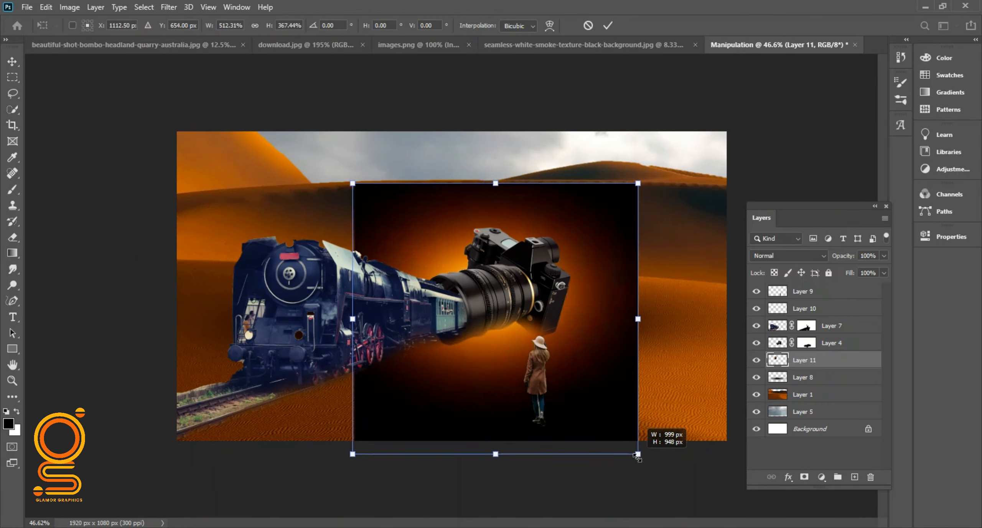
{"action": "left_click_drag", "start_coordinate": [477, 368], "coordinate": [295, 311]}
{"action": "left_click_drag", "start_coordinate": [456, 397], "coordinate": [600, 469]}
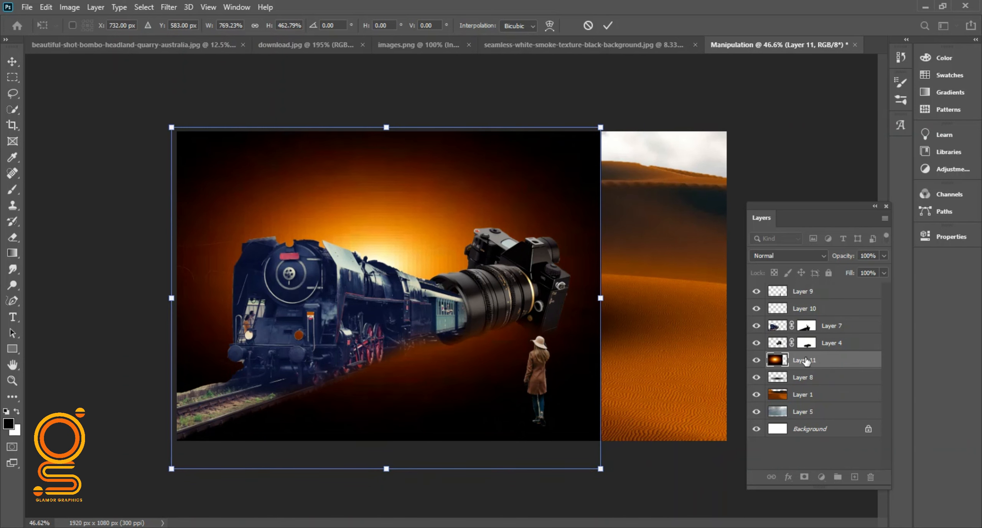
{"action": "key", "text": "ctrl+z"}
{"action": "key", "text": "Escape"}
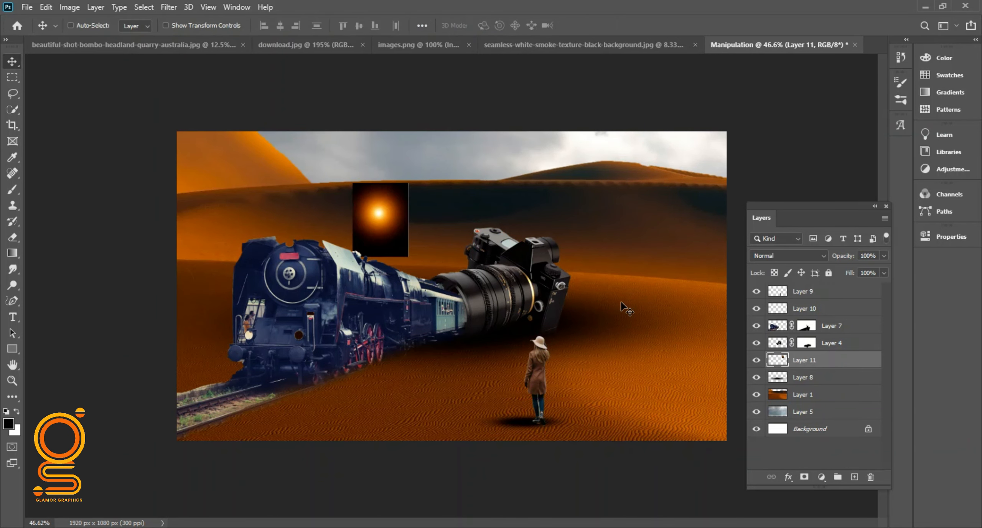
{"action": "key", "text": "Delete"}
- Bring the orange glow from download.jpg into the Manipulation document, placing its layer directly beneath the woman's layer
{"action": "left_click_drag", "start_coordinate": [310, 45], "coordinate": [623, 119]}
{"action": "left_click_drag", "start_coordinate": [629, 191], "coordinate": [326, 197]}
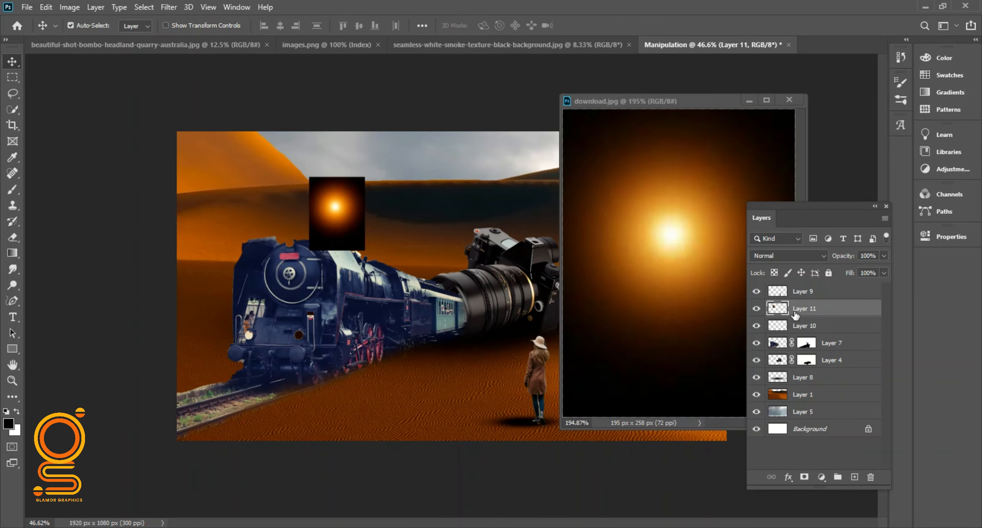
{"action": "left_click", "coordinate": [788, 100]}
- Stretch the glow image across the scene with its bright centre over the dunes above the train
{"action": "key", "text": "ctrl+t"}
{"action": "left_click_drag", "start_coordinate": [365, 250], "coordinate": [408, 310]}
{"action": "left_click_drag", "start_coordinate": [368, 260], "coordinate": [315, 318]}
{"action": "left_click_drag", "start_coordinate": [352, 368], "coordinate": [525, 462]}
{"action": "left_click_drag", "start_coordinate": [367, 175], "coordinate": [366, 124]}
{"action": "left_click_drag", "start_coordinate": [211, 291], "coordinate": [176, 290]}
{"action": "left_click_drag", "start_coordinate": [529, 293], "coordinate": [634, 308]}
{"action": "left_click_drag", "start_coordinate": [401, 460], "coordinate": [411, 519]}
{"action": "key", "text": "Return"}
- Set the glow layer's blending mode to Screen
{"action": "left_click", "coordinate": [788, 255]}
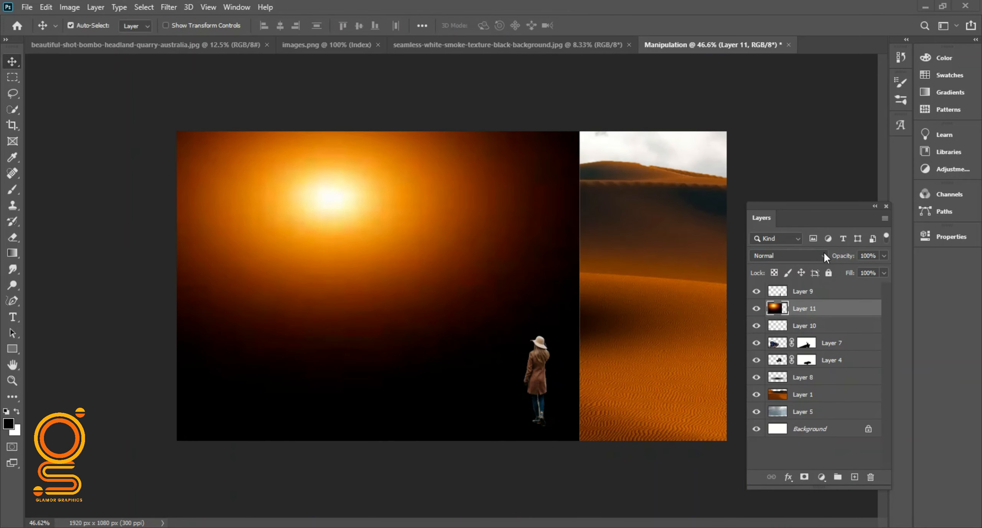
{"action": "left_click", "coordinate": [821, 256]}
{"action": "left_click", "coordinate": [787, 323]}
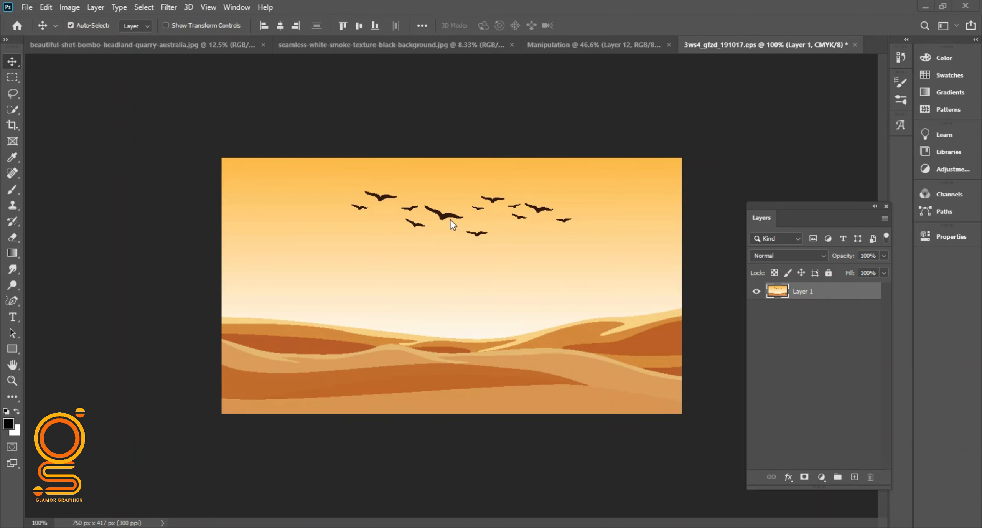
- Bring the flock of birds from 3ws4_gfzd_191017.eps into the scene, enlarge it and place it above the train
{"action": "left_click_drag", "start_coordinate": [760, 44], "coordinate": [797, 142]}
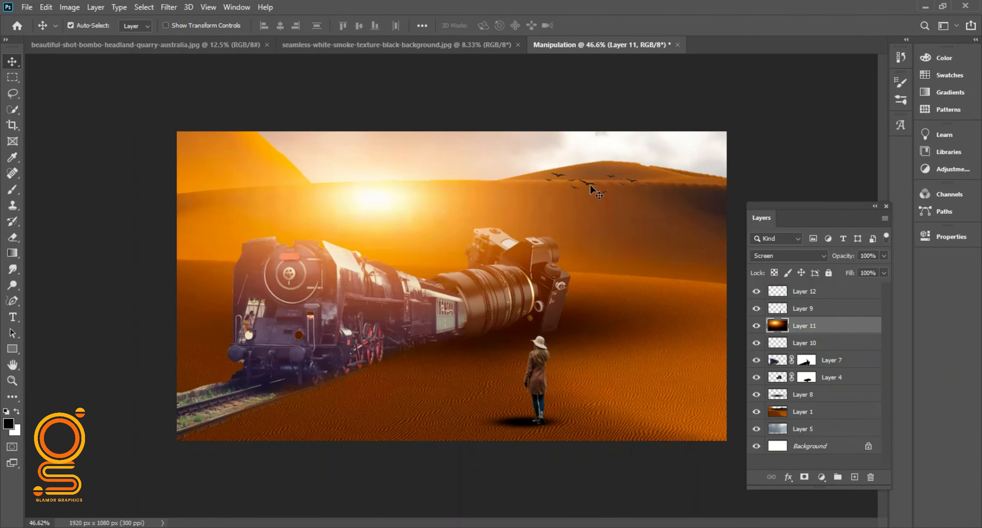
{"action": "left_click", "coordinate": [793, 292]}
{"action": "key", "text": "ctrl+t"}
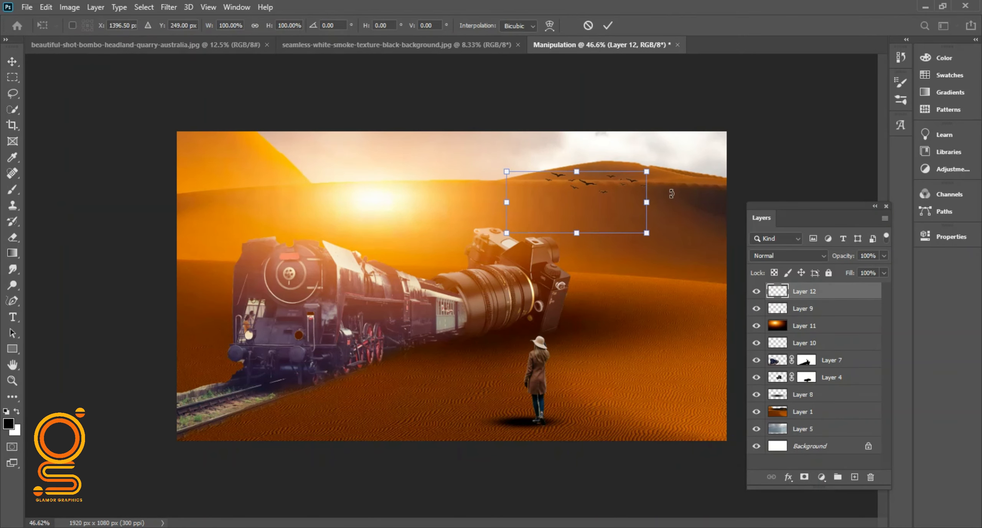
{"action": "left_click_drag", "start_coordinate": [648, 232], "coordinate": [769, 286]}
{"action": "left_click_drag", "start_coordinate": [652, 184], "coordinate": [554, 293]}
{"action": "left_click_drag", "start_coordinate": [672, 311], "coordinate": [508, 311]}
{"action": "left_click_drag", "start_coordinate": [425, 275], "coordinate": [255, 215]}
{"action": "left_click", "coordinate": [607, 25]}
- Duplicate the bird layer and arrange the two flocks above the train and above the camera
{"action": "left_click", "coordinate": [575, 230]}
{"action": "left_click", "coordinate": [822, 294]}
{"action": "key", "text": "ctrl+j"}
{"action": "left_click_drag", "start_coordinate": [621, 224], "coordinate": [647, 220]}
{"action": "left_click_drag", "start_coordinate": [253, 216], "coordinate": [254, 219]}
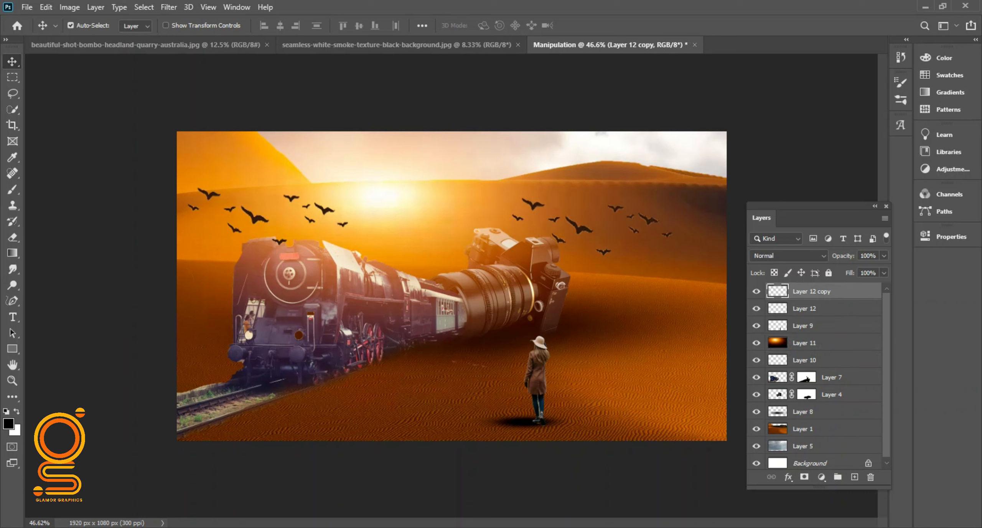
- Add a new empty layer directly above the desert layer
{"action": "left_click", "coordinate": [801, 432]}
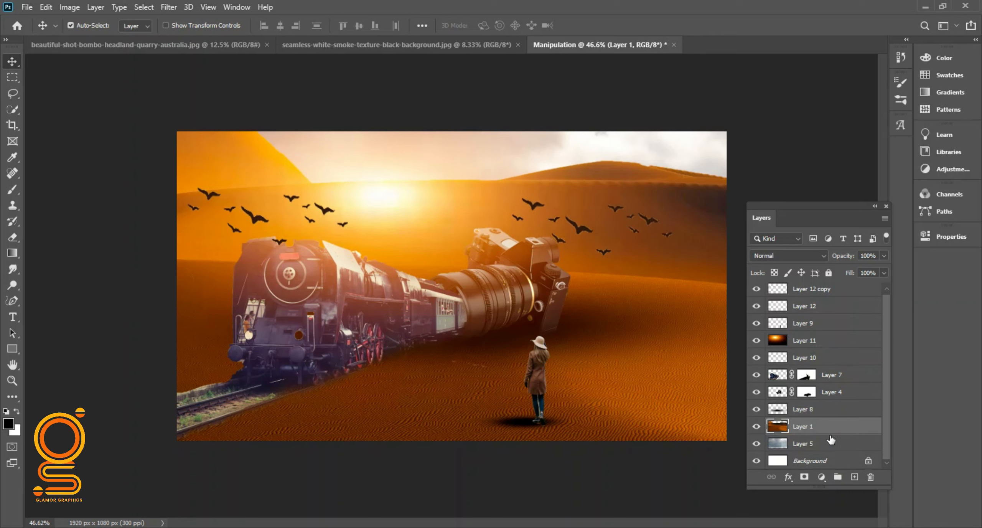
{"action": "left_click", "coordinate": [854, 476]}
{"action": "left_click", "coordinate": [804, 340], "text": "ctrl"}
- Set up a soft black brush at 400 px with 11% opacity for painting on the new layer
{"action": "key", "text": "b"}
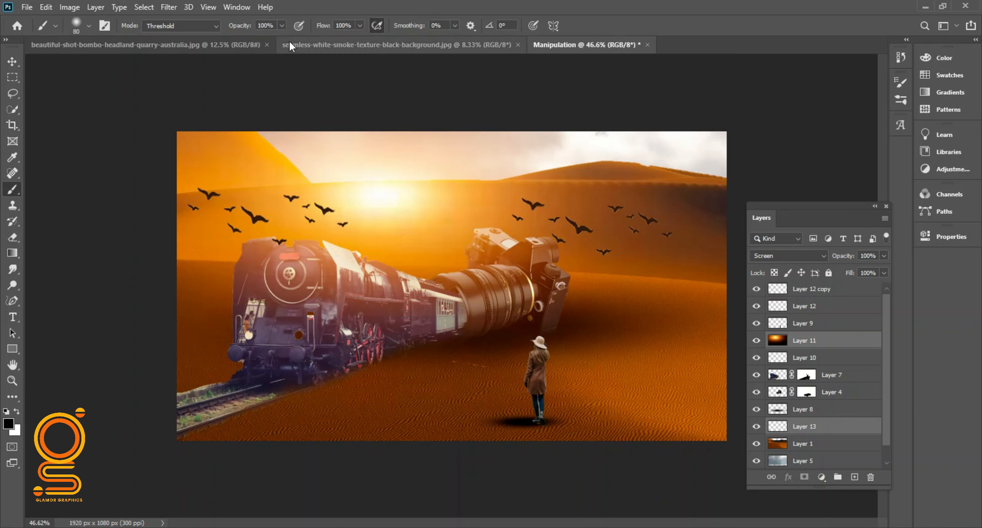
{"action": "left_click", "coordinate": [218, 28]}
{"action": "left_click", "coordinate": [399, 387]}
{"action": "left_click", "coordinate": [517, 350]}
{"action": "key", "text": "Return"}
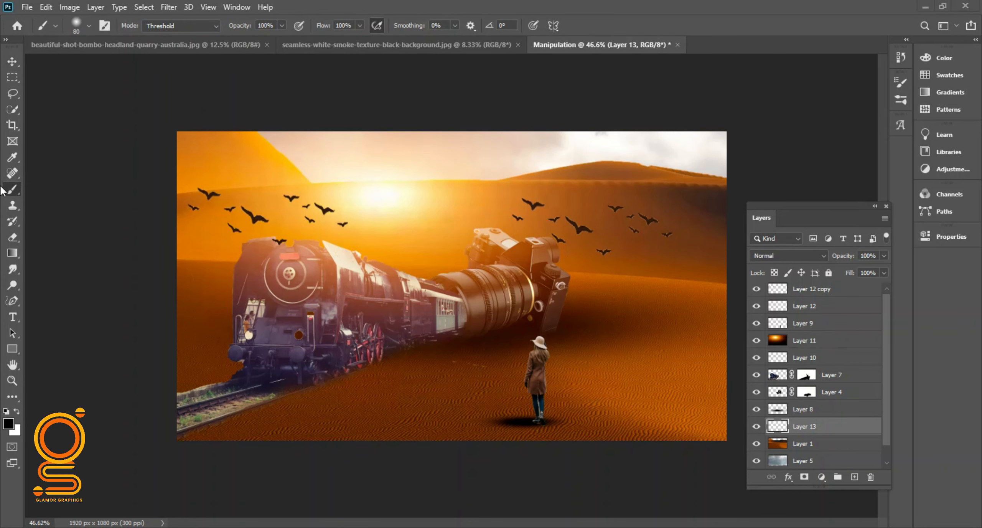
{"action": "key", "text": "bracketleft"}
{"action": "key", "text": "bracketleft"}
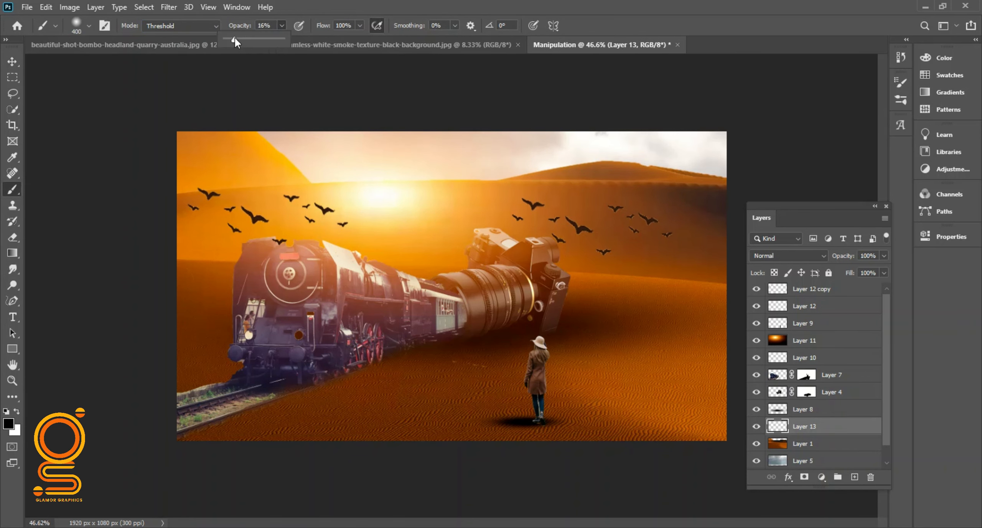
{"action": "left_click", "coordinate": [7, 425]}
{"action": "key", "text": "Return"}
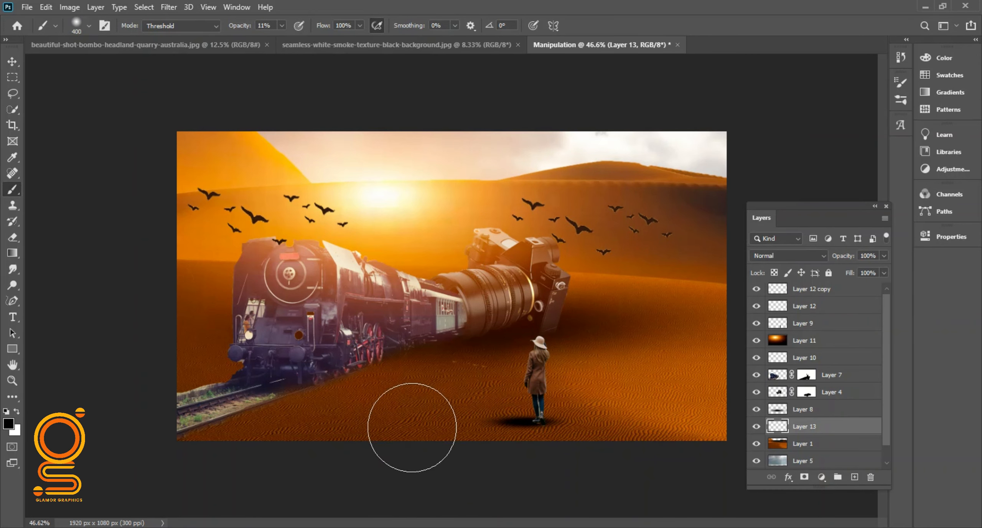
- Set the new layer, moved to the top of the stack, to Darken at 9% opacity and show the Navigator
{"action": "scroll", "coordinate": [348, 501], "scroll_direction": "down", "scroll_amount": 2}
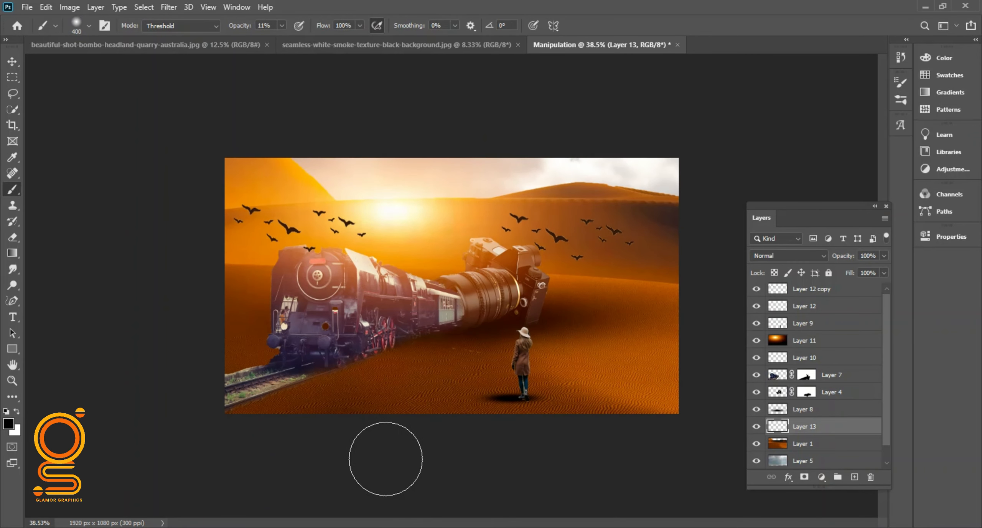
{"action": "left_click", "coordinate": [181, 28]}
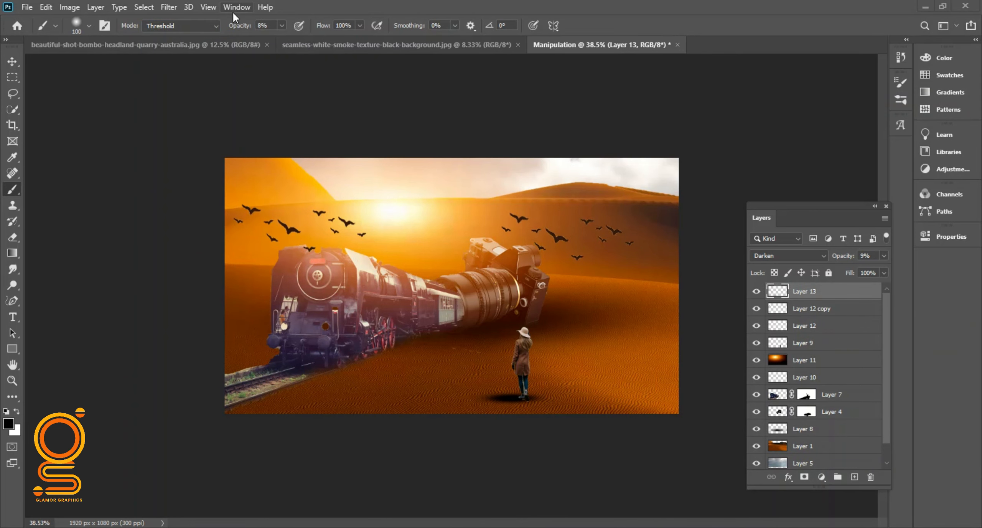
{"action": "left_click", "coordinate": [235, 8]}
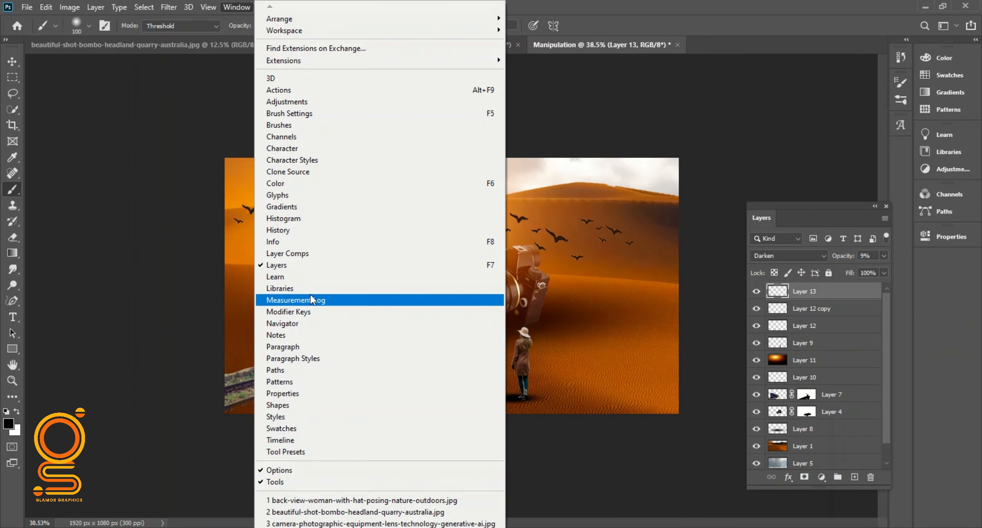
{"action": "left_click", "coordinate": [312, 262]}
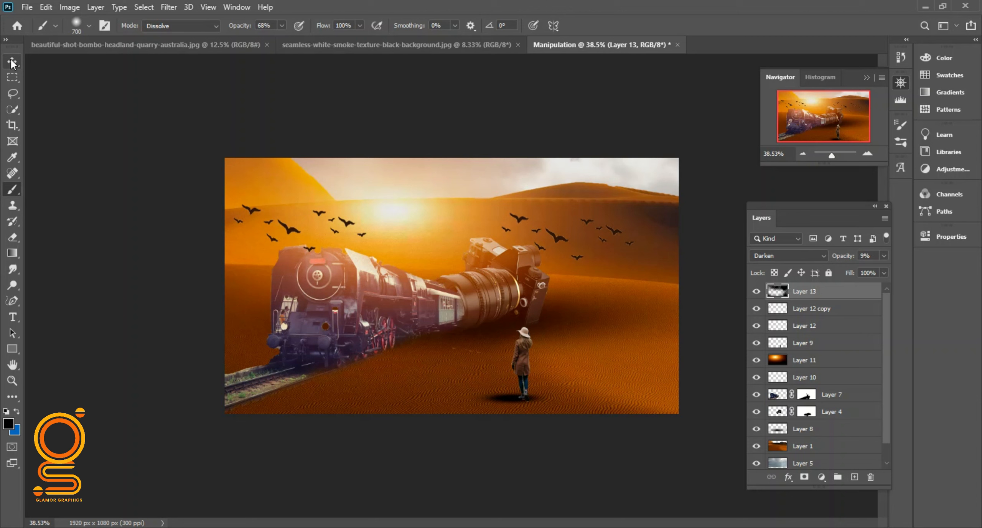
- Add a Color Balance adjustment above the glow layer, shifting the midtones to +44 blue and slightly toward red
{"action": "left_click", "coordinate": [805, 359]}
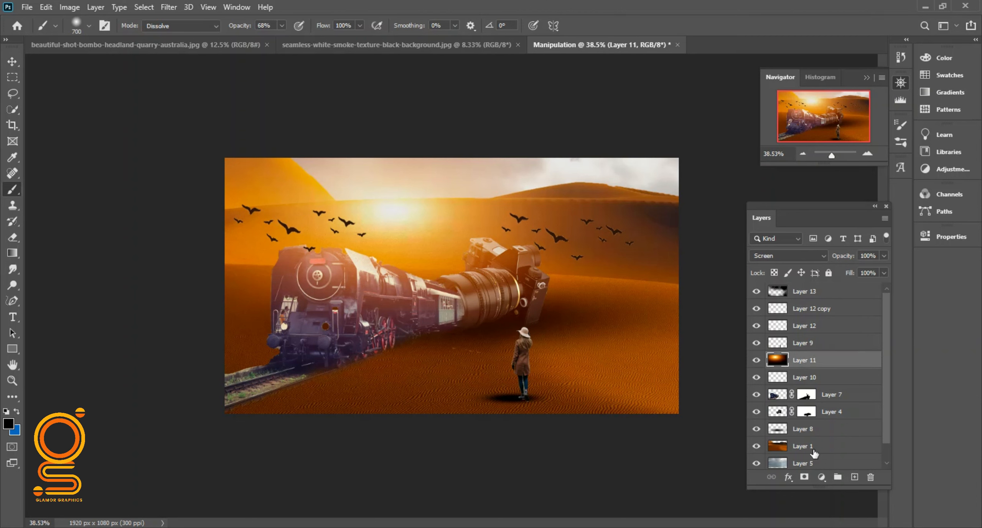
{"action": "left_click", "coordinate": [821, 476]}
{"action": "left_click", "coordinate": [839, 374]}
{"action": "left_click_drag", "start_coordinate": [803, 339], "coordinate": [830, 342]}
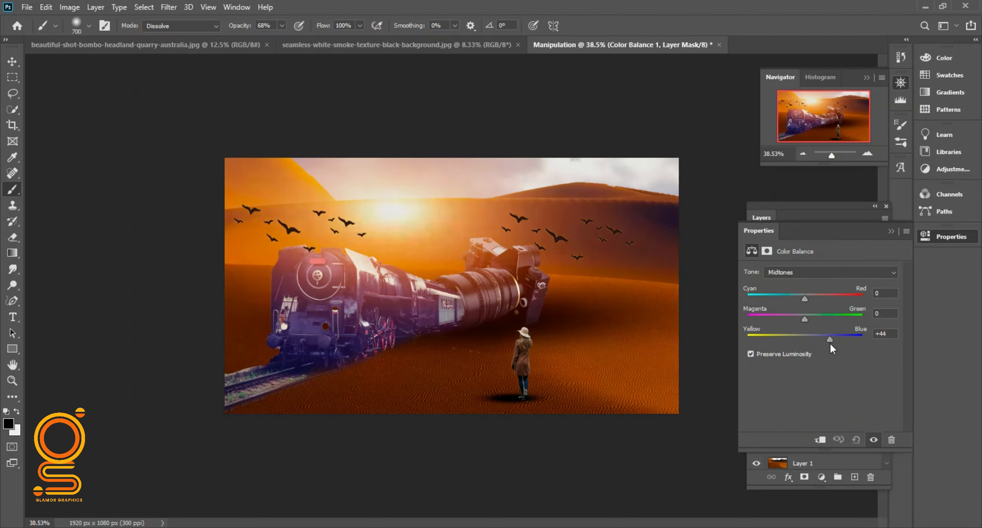
{"action": "left_click_drag", "start_coordinate": [804, 298], "coordinate": [814, 297]}
{"action": "left_click", "coordinate": [890, 231]}
- Quick-select the rocky ground below the cliffs in the beautiful-shot-bombo-headland-quarry-australia.jpg photo and float its window
{"action": "key", "text": "v"}
{"action": "left_click", "coordinate": [398, 45]}
{"action": "left_click", "coordinate": [237, 45]}
{"action": "key", "text": "ctrl+0"}
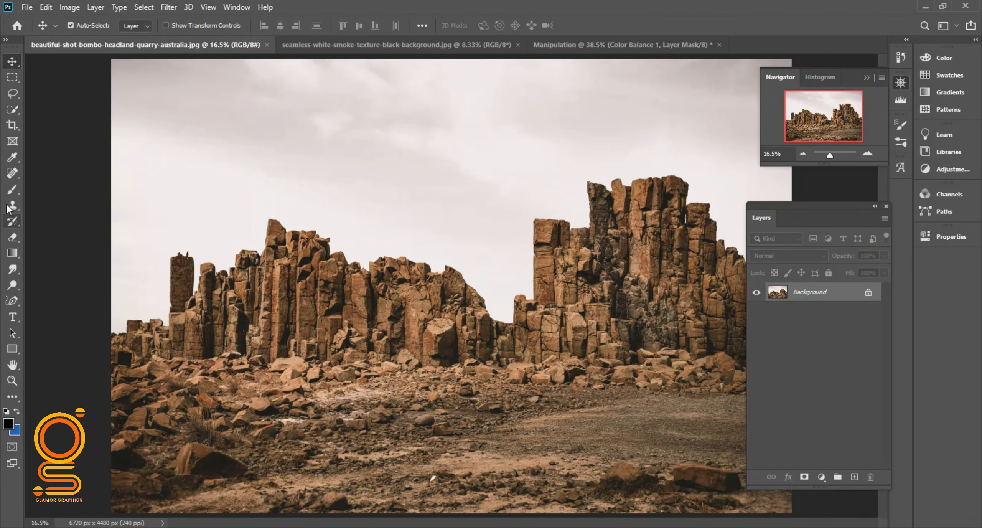
{"action": "key", "text": "w"}
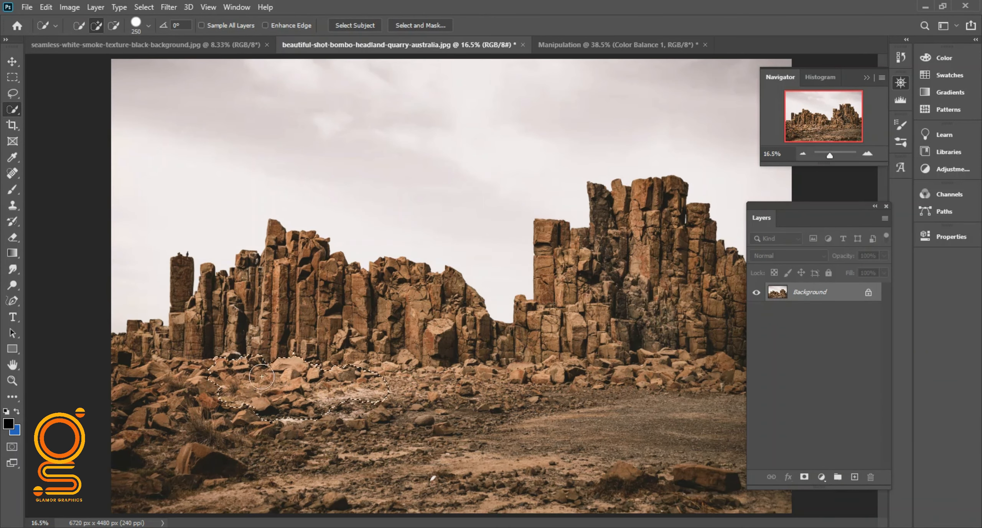
{"action": "left_click_drag", "start_coordinate": [261, 376], "coordinate": [445, 376]}
{"action": "left_click_drag", "start_coordinate": [468, 46], "coordinate": [564, 119]}
{"action": "left_click", "coordinate": [363, 44]}
{"action": "left_click", "coordinate": [512, 435]}
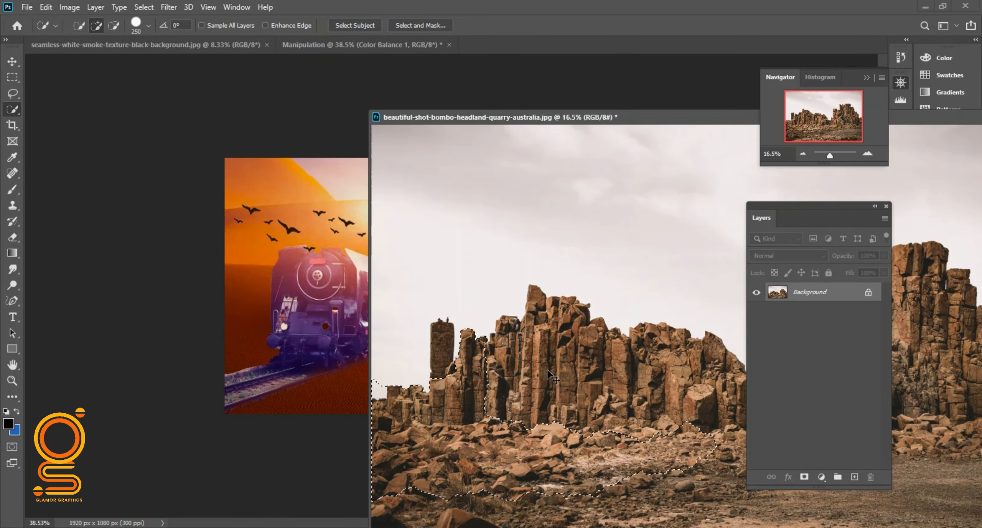
{"action": "key", "text": "ctrl+z"}
- Bring the selected rocks into the Manipulation document, close the quarry photo and position the rocks across the foreground
{"action": "left_click", "coordinate": [13, 59]}
{"action": "left_click_drag", "start_coordinate": [510, 448], "coordinate": [312, 356]}
{"action": "left_click_drag", "start_coordinate": [606, 115], "coordinate": [317, 134]}
{"action": "left_click", "coordinate": [721, 135]}
{"action": "left_click_drag", "start_coordinate": [544, 383], "coordinate": [660, 391]}
{"action": "left_click_drag", "start_coordinate": [418, 355], "coordinate": [405, 352]}
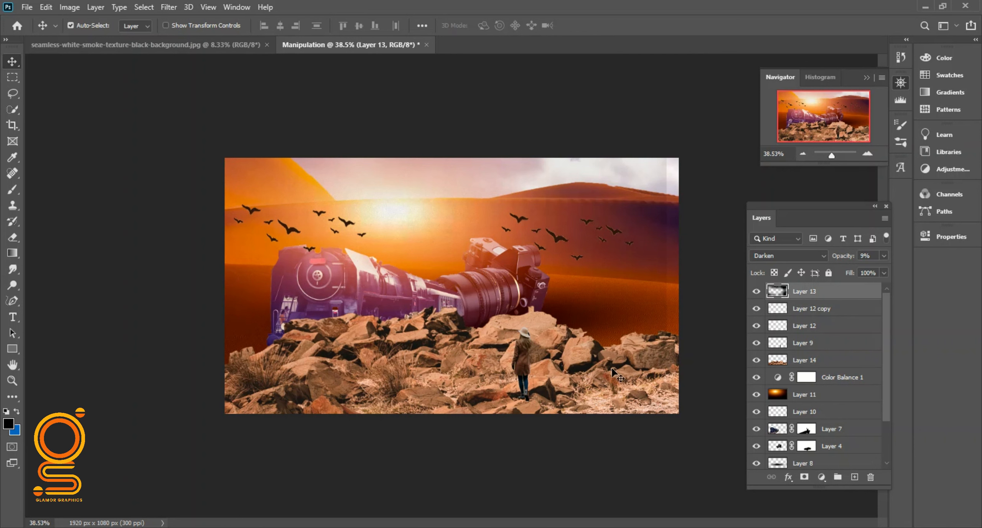
- Add a layer mask to the rocks layer and set the brush to Threshold mode at 100% opacity
{"action": "left_click", "coordinate": [804, 360]}
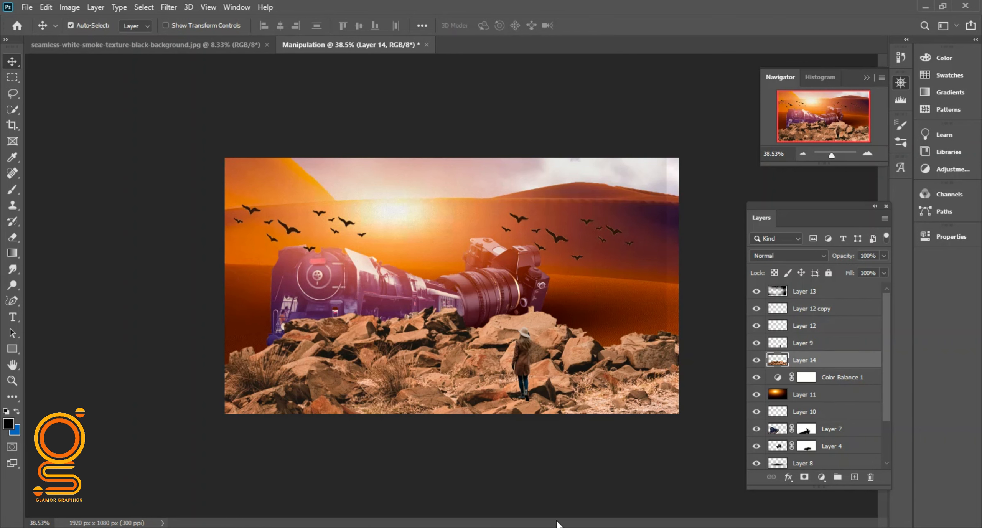
{"action": "key", "text": "b"}
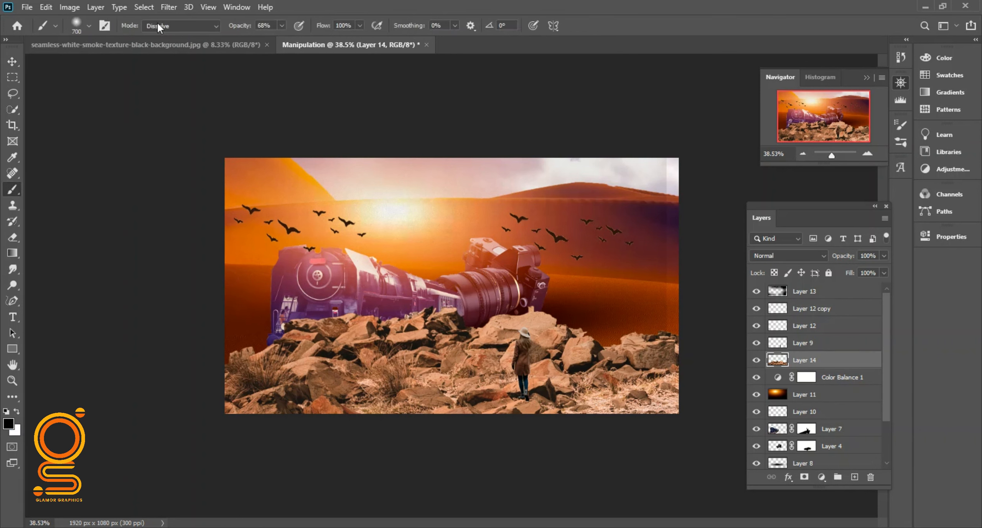
{"action": "left_click_drag", "start_coordinate": [291, 41], "coordinate": [306, 41]}
{"action": "left_click", "coordinate": [182, 26]}
{"action": "left_click", "coordinate": [165, 37]}
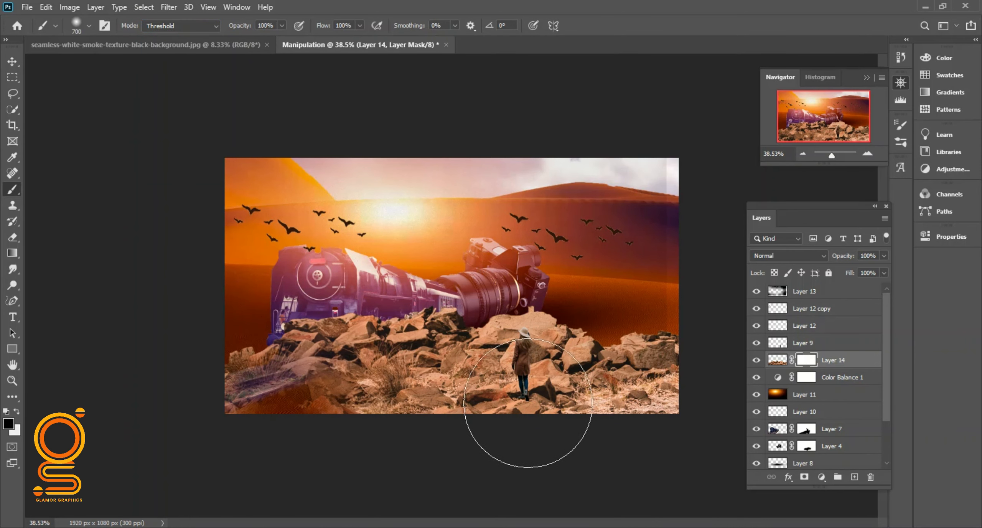
- Rotate, resize and reposition the rocks so they slope upward from beside the train track past the camera
{"action": "key", "text": "v"}
{"action": "left_click", "coordinate": [776, 359]}
{"action": "left_click_drag", "start_coordinate": [444, 373], "coordinate": [419, 312]}
{"action": "key", "text": "ctrl+t"}
{"action": "left_click_drag", "start_coordinate": [637, 321], "coordinate": [434, 318]}
{"action": "left_click_drag", "start_coordinate": [662, 219], "coordinate": [639, 161]}
{"action": "left_click_drag", "start_coordinate": [398, 332], "coordinate": [465, 411]}
{"action": "left_click_drag", "start_coordinate": [682, 238], "coordinate": [665, 208]}
{"action": "left_click_drag", "start_coordinate": [379, 388], "coordinate": [492, 367]}
{"action": "left_click", "coordinate": [610, 27]}
- Mask out the rocks around the woman and the sand beyond the camera with the 700 px brush
{"action": "left_click", "coordinate": [806, 360]}
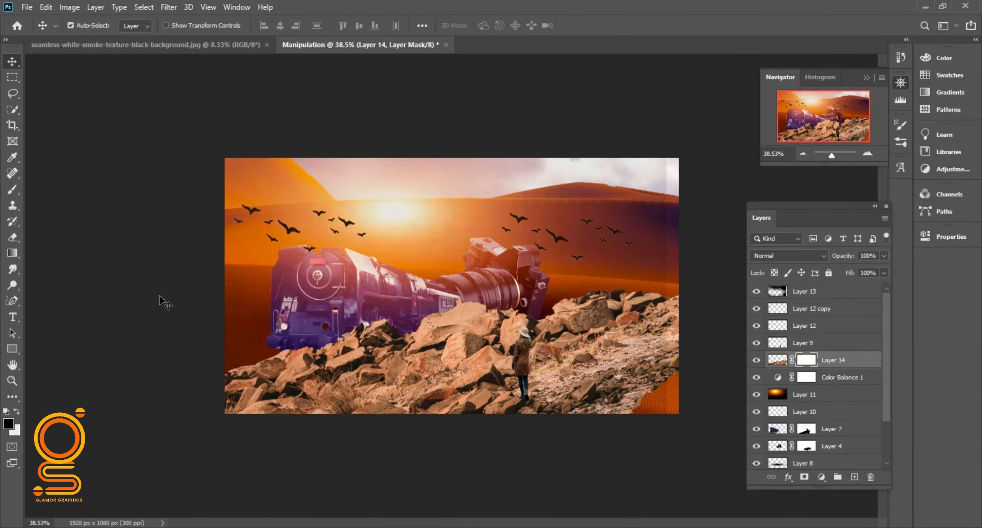
{"action": "left_click", "coordinate": [12, 189]}
{"action": "mouse_move", "coordinate": [418, 427]}
{"action": "left_mouse_down"}
{"action": "mouse_move", "coordinate": [532, 428]}
{"action": "mouse_move", "coordinate": [622, 365]}
{"action": "mouse_move", "coordinate": [657, 307]}
{"action": "mouse_move", "coordinate": [605, 356]}
{"action": "mouse_move", "coordinate": [526, 355]}
{"action": "mouse_move", "coordinate": [504, 344]}
{"action": "left_mouse_up"}
{"action": "key", "text": "ctrl+z"}
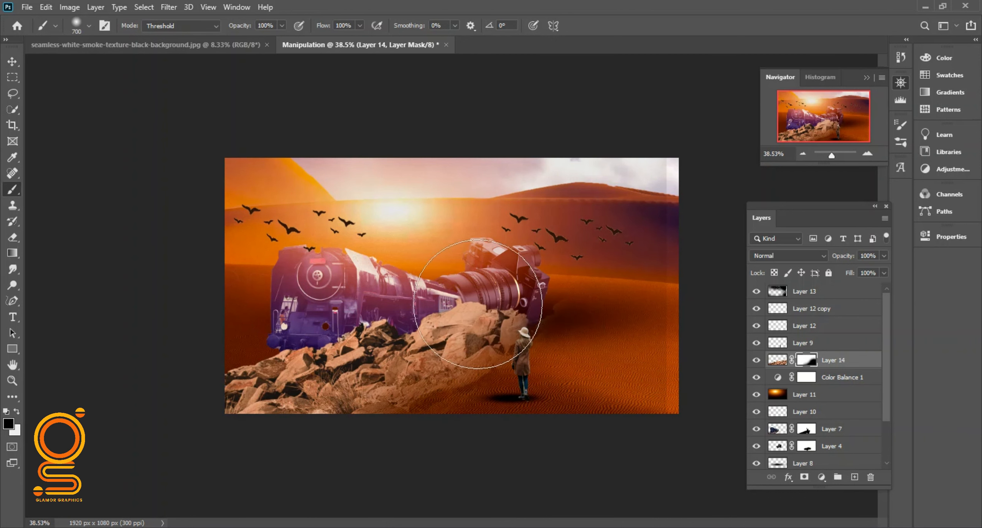
- Reduce the brush to 300 px and mask out the rocks covering the lens, train and track, keeping a strip beside the rails
{"action": "key", "text": "bracketleft"}
{"action": "key", "text": "bracketleft"}
{"action": "key", "text": "bracketleft"}
{"action": "key", "text": "bracketleft"}
{"action": "mouse_move", "coordinate": [506, 301]}
{"action": "left_mouse_down"}
{"action": "mouse_move", "coordinate": [298, 337]}
{"action": "mouse_move", "coordinate": [246, 372]}
{"action": "mouse_move", "coordinate": [322, 339]}
{"action": "left_mouse_up"}
{"action": "mouse_move", "coordinate": [411, 318]}
{"action": "left_mouse_down"}
{"action": "mouse_move", "coordinate": [573, 319]}
{"action": "mouse_move", "coordinate": [518, 351]}
{"action": "mouse_move", "coordinate": [488, 391]}
{"action": "mouse_move", "coordinate": [425, 392]}
{"action": "mouse_move", "coordinate": [306, 433]}
{"action": "left_mouse_up"}
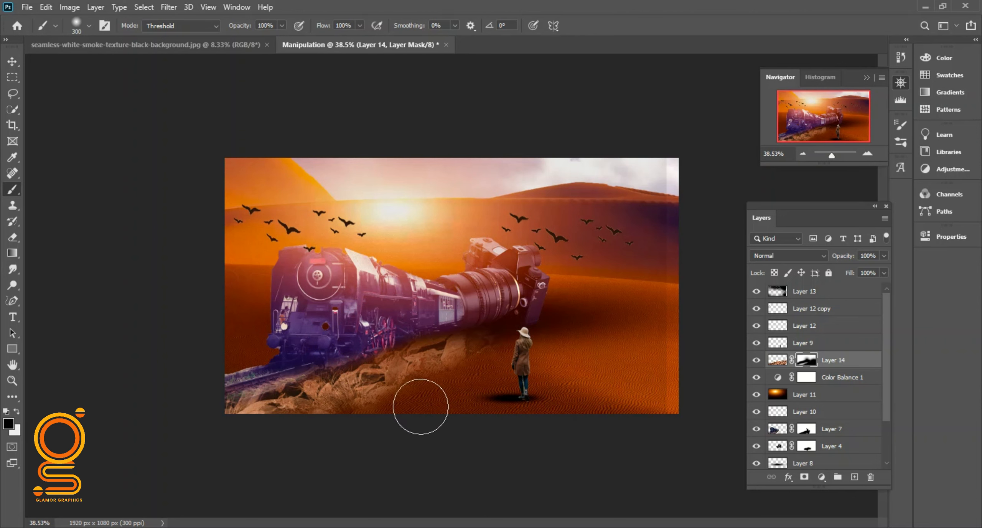
- Copy the white smoke image into the Manipulation document as a new layer directly above Color Balance 1
{"action": "left_click", "coordinate": [811, 378]}
{"action": "left_click", "coordinate": [12, 62]}
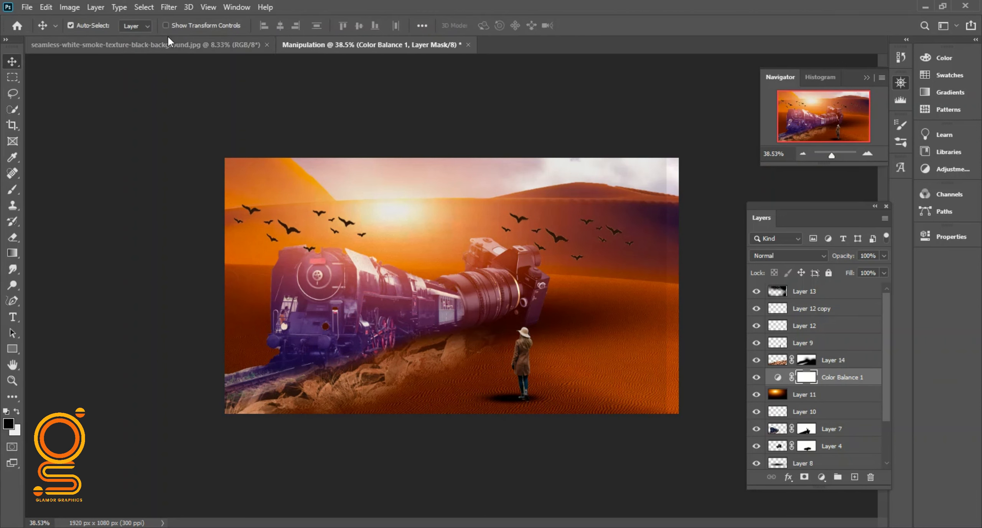
{"action": "left_click", "coordinate": [111, 46]}
{"action": "left_click_drag", "start_coordinate": [153, 46], "coordinate": [456, 166]}
{"action": "left_click_drag", "start_coordinate": [502, 359], "coordinate": [321, 306]}
{"action": "left_click", "coordinate": [514, 166]}
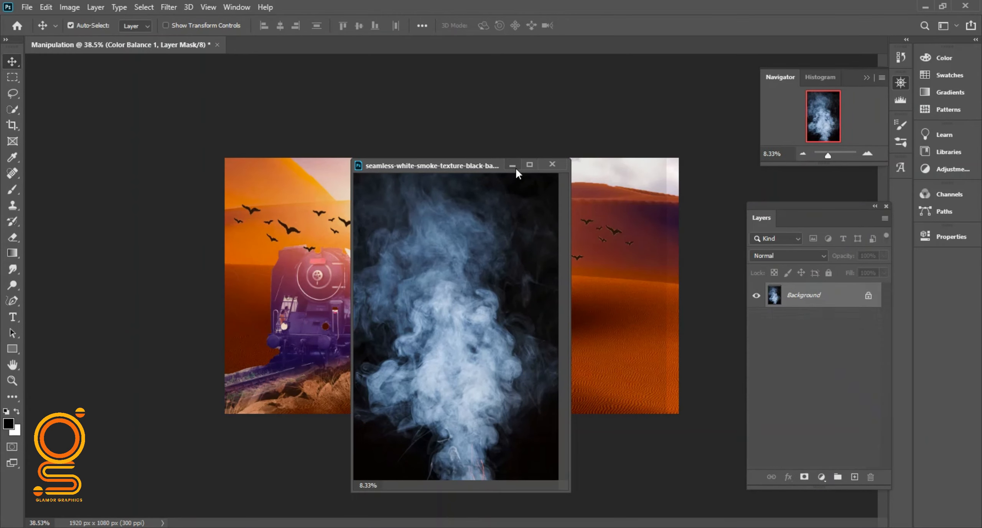
- Scale the smoke layer to 7.30% width and 6.73% height and position it directly above the front of the train
{"action": "key", "text": "ctrl+t"}
{"action": "key", "text": "ctrl+0"}
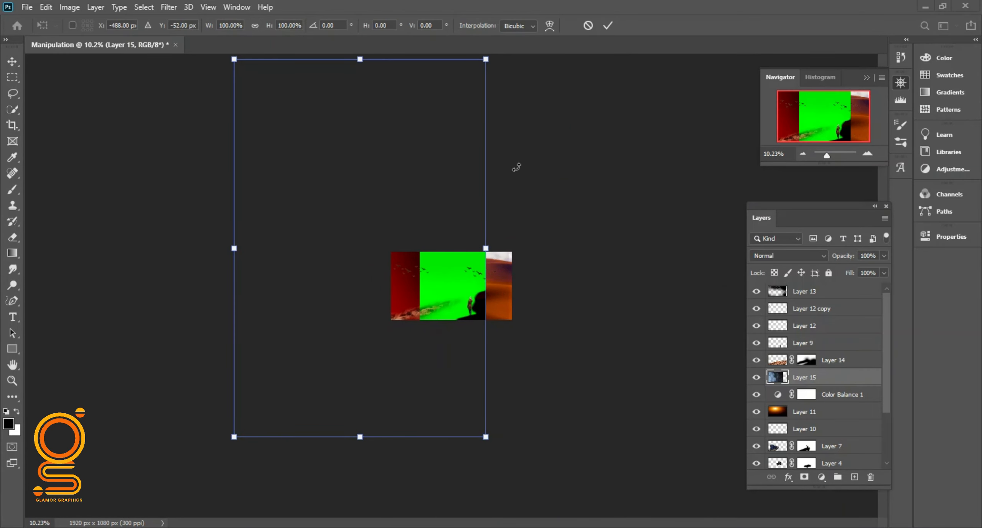
{"action": "left_click_drag", "start_coordinate": [485, 59], "coordinate": [364, 286]}
{"action": "left_click_drag", "start_coordinate": [355, 297], "coordinate": [425, 294]}
{"action": "left_click_drag", "start_coordinate": [416, 301], "coordinate": [454, 237]}
{"action": "left_click_drag", "start_coordinate": [464, 231], "coordinate": [389, 263]}
{"action": "scroll", "coordinate": [440, 266], "scroll_direction": "up", "scroll_amount": 8}
{"action": "left_click_drag", "start_coordinate": [377, 267], "coordinate": [383, 244]}
{"action": "scroll", "coordinate": [341, 209], "scroll_direction": "up", "scroll_amount": 4}
{"action": "scroll", "coordinate": [341, 209], "scroll_direction": "up", "scroll_amount": 4}
{"action": "left_click_drag", "start_coordinate": [288, 202], "coordinate": [287, 213]}
{"action": "left_click_drag", "start_coordinate": [294, 152], "coordinate": [291, 134]}
{"action": "left_click_drag", "start_coordinate": [328, 192], "coordinate": [337, 192]}
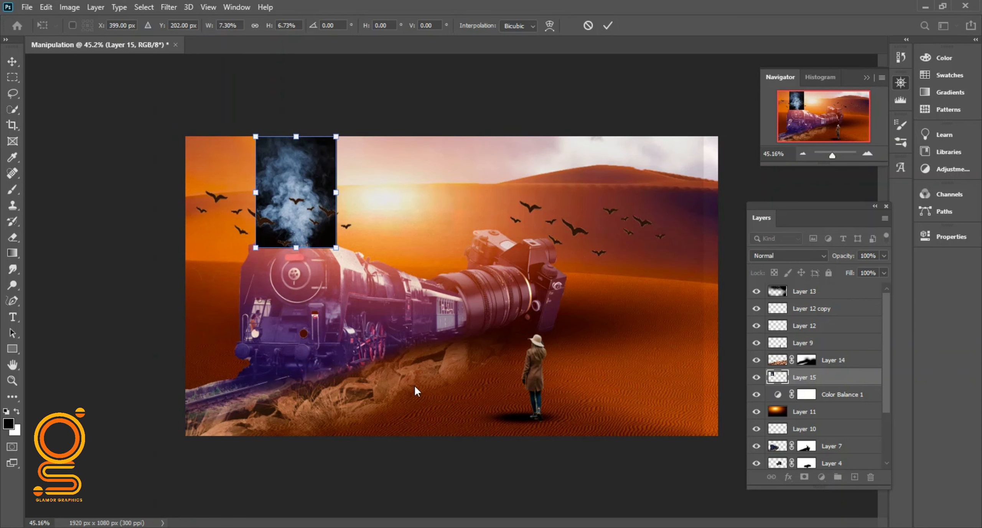
{"action": "key", "text": "Return"}
- Add a layer mask to the smoke and mask out its black background at the sides with the 200 px brush
{"action": "left_click", "coordinate": [804, 476]}
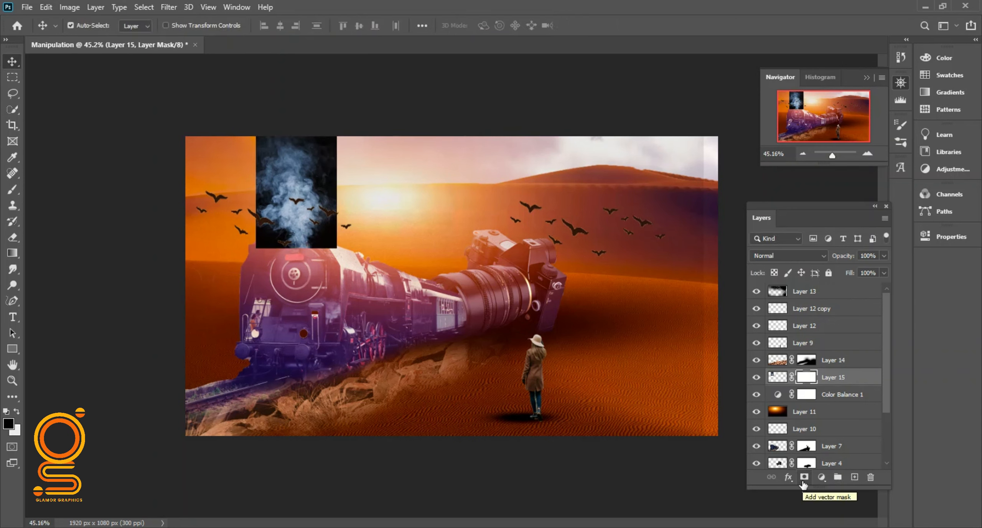
{"action": "left_click", "coordinate": [13, 189]}
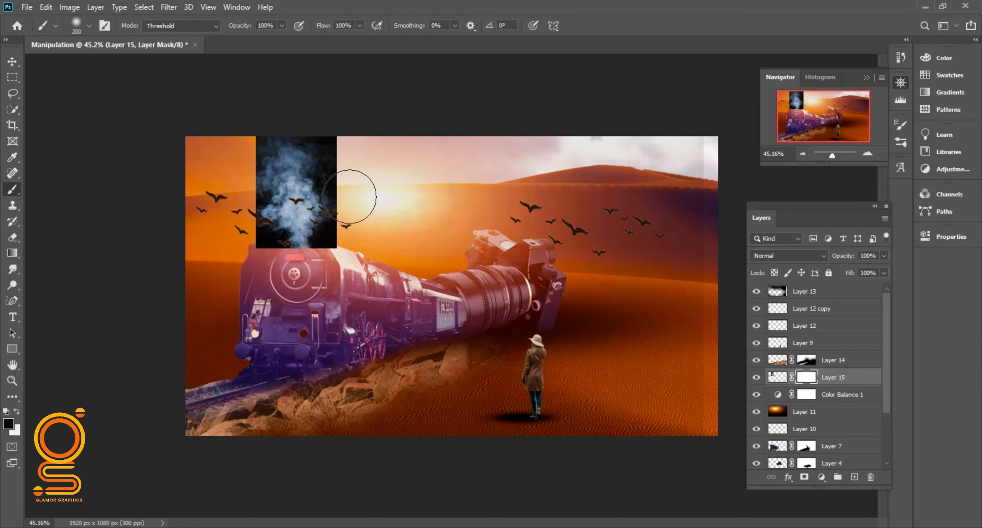
{"action": "mouse_move", "coordinate": [253, 219]}
{"action": "left_mouse_down"}
{"action": "mouse_move", "coordinate": [268, 161]}
{"action": "mouse_move", "coordinate": [345, 169]}
{"action": "mouse_move", "coordinate": [333, 230]}
{"action": "mouse_move", "coordinate": [328, 164]}
{"action": "left_mouse_up"}
{"action": "left_click", "coordinate": [11, 62]}
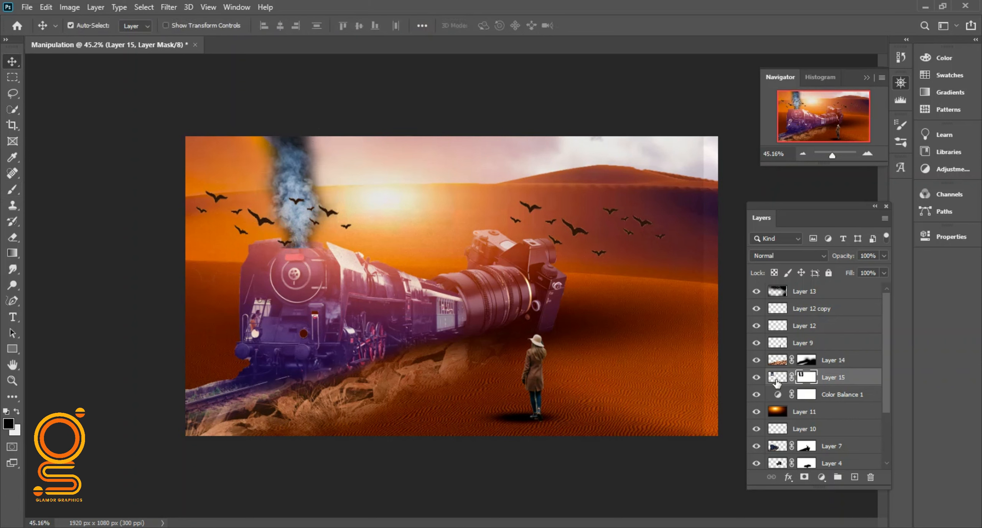
- Clip a Hue/Saturation adjustment to the smoke with Hue -145, Saturation +28 and Lightness -22
{"action": "left_click", "coordinate": [821, 476]}
{"action": "left_click", "coordinate": [861, 292]}
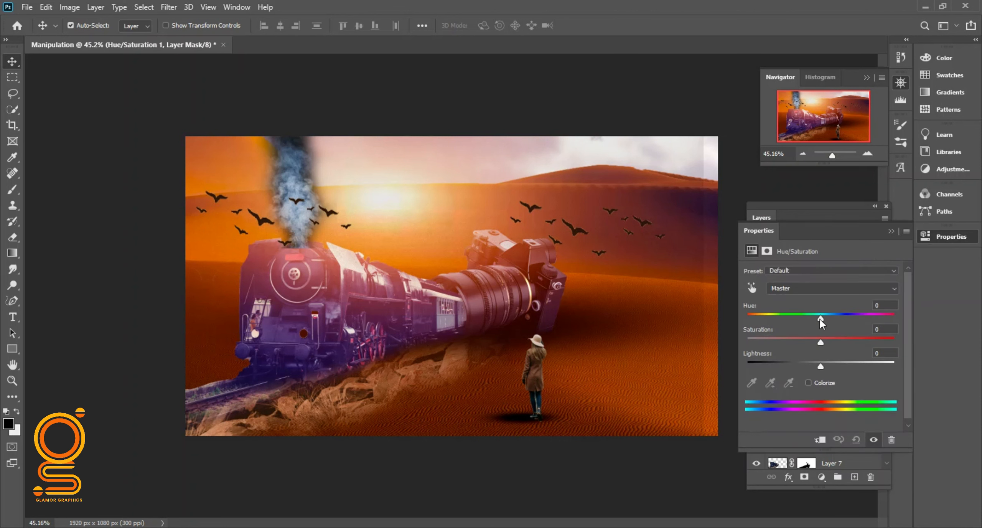
{"action": "left_click_drag", "start_coordinate": [820, 318], "coordinate": [760, 317]}
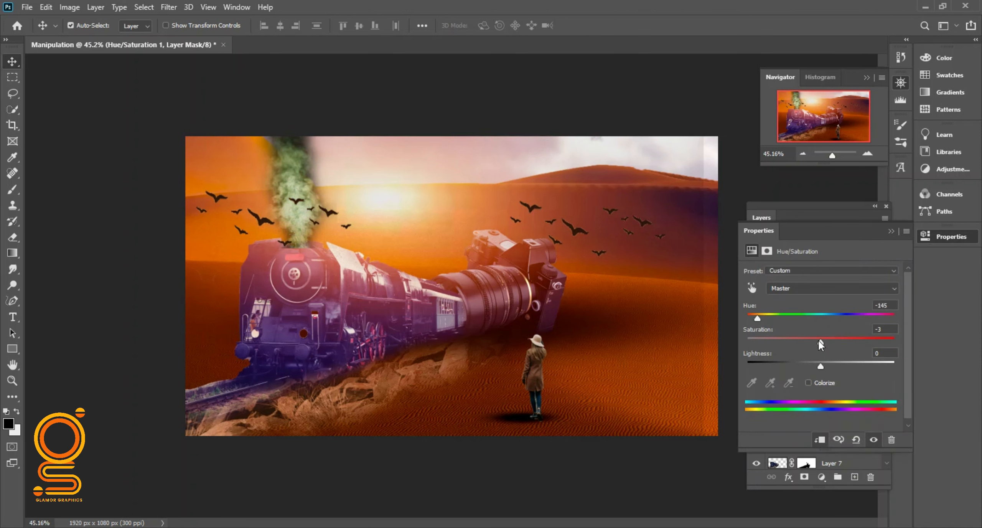
{"action": "left_click_drag", "start_coordinate": [843, 343], "coordinate": [804, 367]}
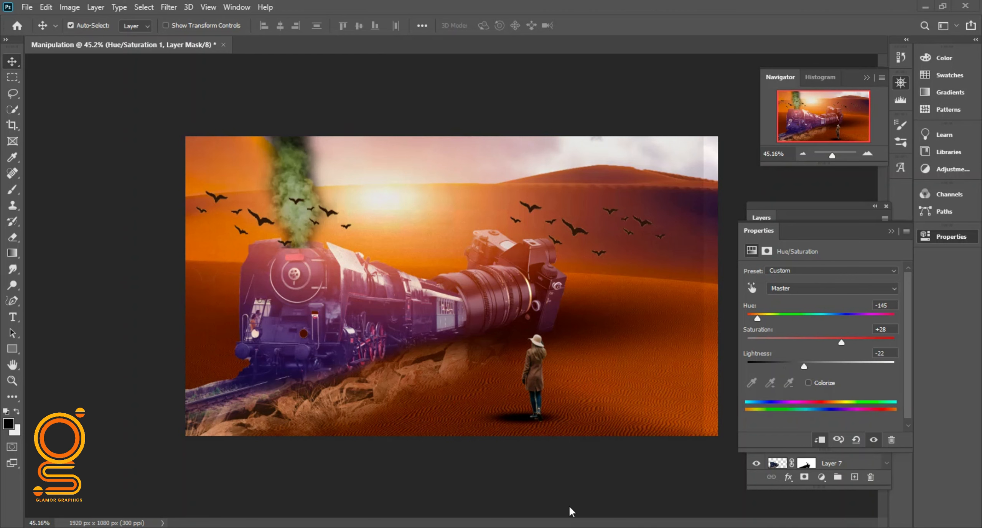
{"action": "left_click", "coordinate": [891, 231]}
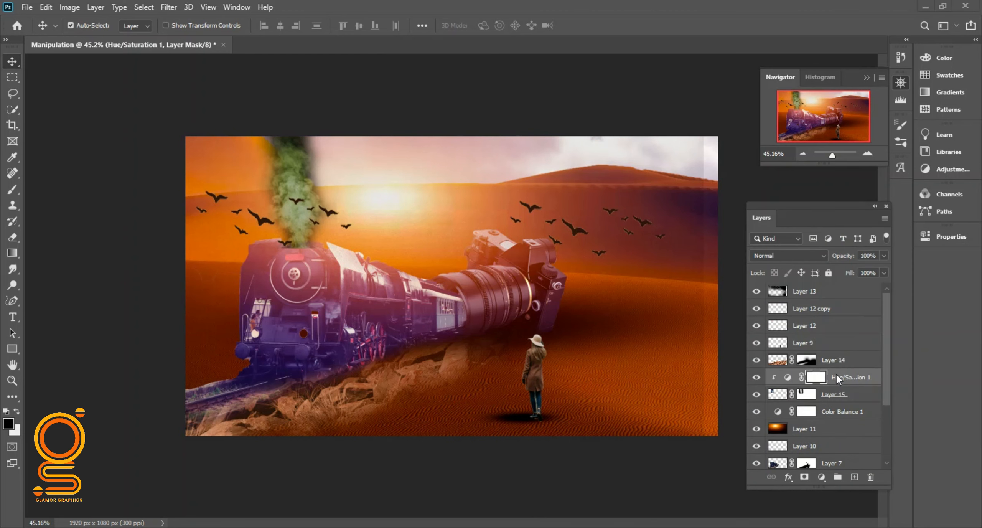
- Stamp all visible layers into a new merged layer directly above Color Balance 1
{"action": "scroll", "coordinate": [789, 403], "scroll_direction": "down", "scroll_amount": 5}
{"action": "scroll", "coordinate": [791, 418], "scroll_direction": "up", "scroll_amount": 5}
{"action": "scroll", "coordinate": [882, 379], "scroll_direction": "down", "scroll_amount": 4}
{"action": "left_click", "coordinate": [782, 323]}
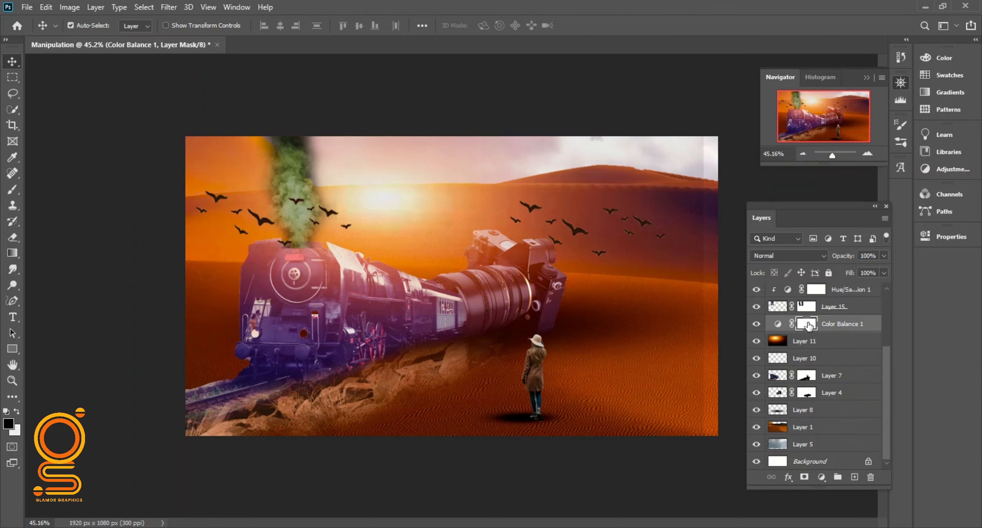
{"action": "scroll", "coordinate": [783, 360], "scroll_direction": "up", "scroll_amount": 2}
{"action": "key", "text": "ctrl+alt+shift+e"}
{"action": "left_click_drag", "start_coordinate": [781, 360], "coordinate": [805, 297]}
{"action": "left_click_drag", "start_coordinate": [807, 308], "coordinate": [808, 291]}
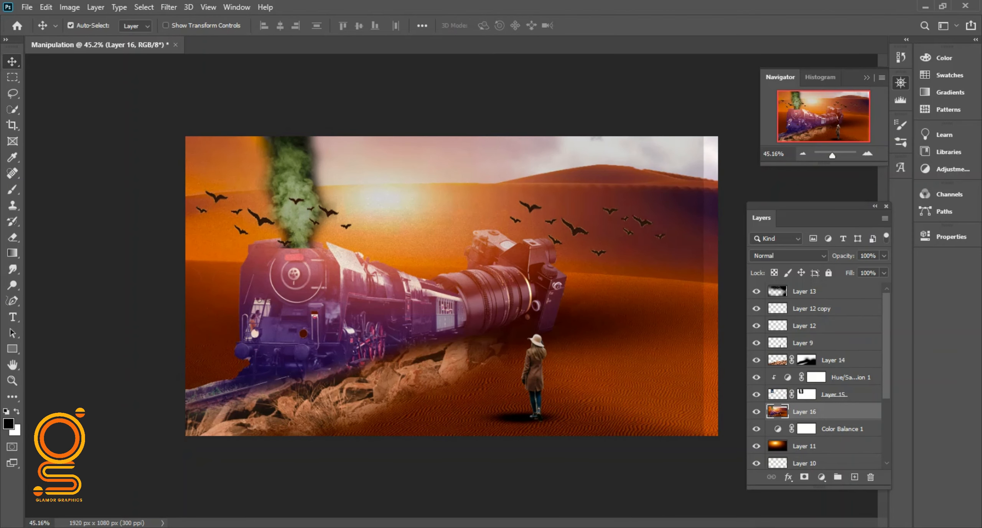
- Duplicate the merged layer and darken the copy slightly with the Camera Raw Filter
{"action": "key", "text": "ctrl+j"}
{"action": "left_click", "coordinate": [168, 8]}
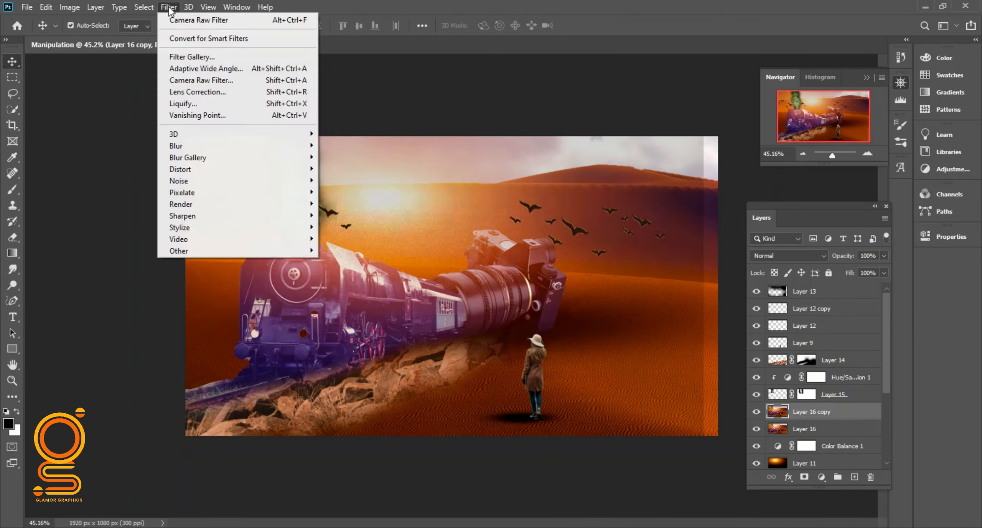
{"action": "left_click", "coordinate": [200, 82]}
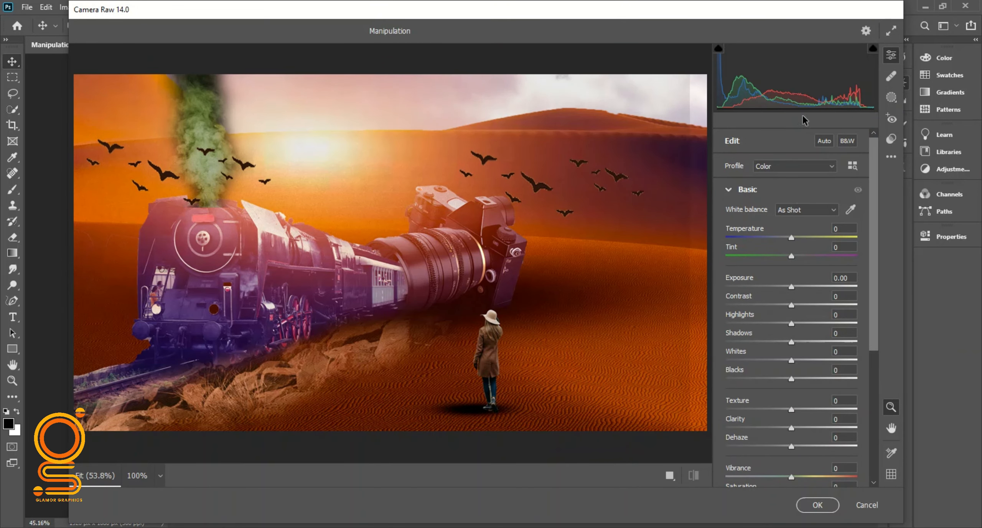
{"action": "scroll", "coordinate": [792, 252], "scroll_direction": "down", "scroll_amount": 5}
{"action": "scroll", "coordinate": [792, 252], "scroll_direction": "up", "scroll_amount": 5}
{"action": "scroll", "coordinate": [792, 253], "scroll_direction": "down", "scroll_amount": 5}
{"action": "left_click", "coordinate": [759, 473]}
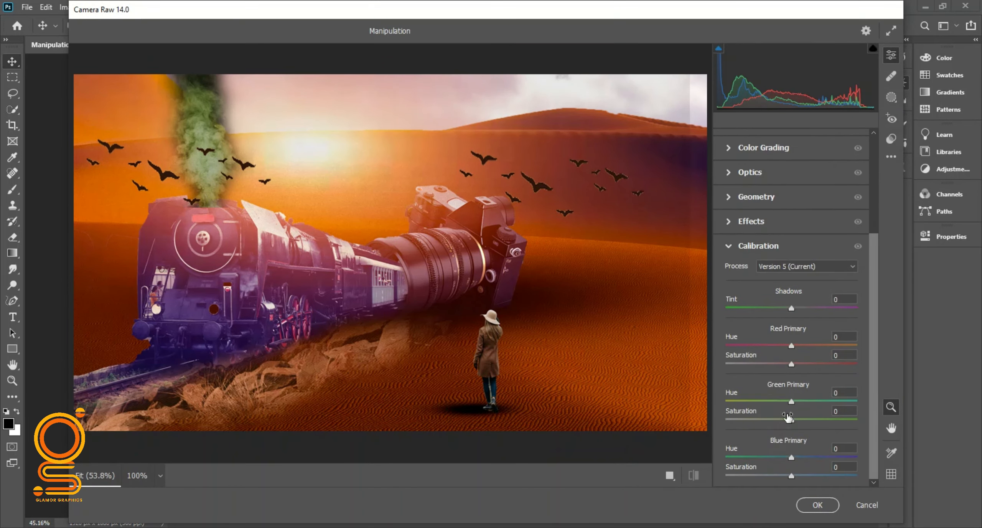
{"action": "scroll", "coordinate": [768, 439], "scroll_direction": "up", "scroll_amount": 3}
{"action": "left_click_drag", "start_coordinate": [791, 414], "coordinate": [776, 415]}
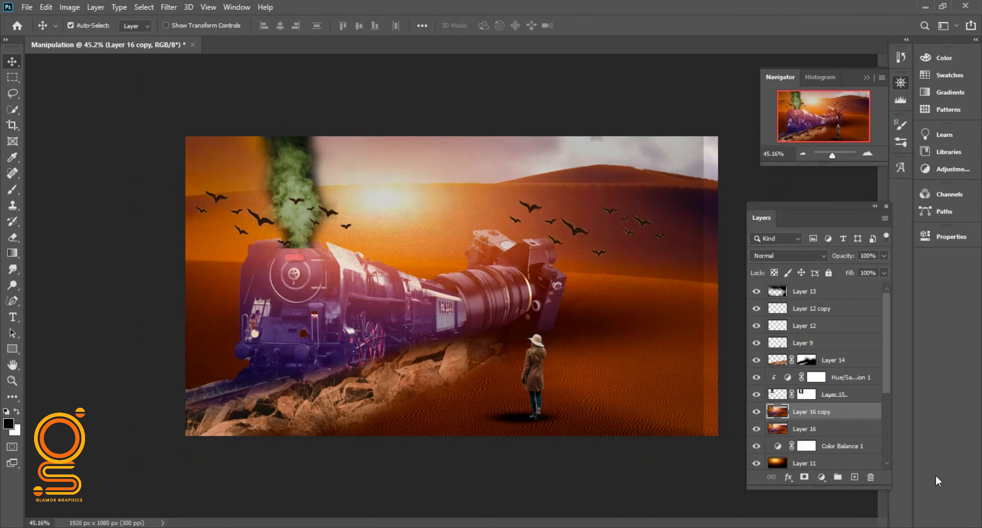
- Clip a Hue/Saturation adjustment to the merged copy, darkening it and shifting the orange tones towards yellow-brown
{"action": "left_click", "coordinate": [822, 481]}
{"action": "left_click", "coordinate": [833, 358]}
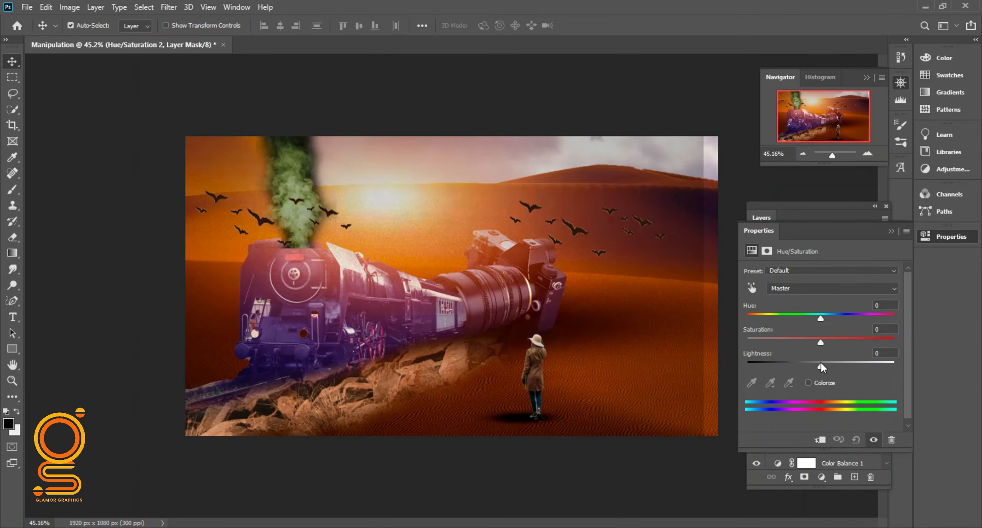
{"action": "left_click_drag", "start_coordinate": [828, 365], "coordinate": [828, 323]}
{"action": "left_click", "coordinate": [891, 231]}
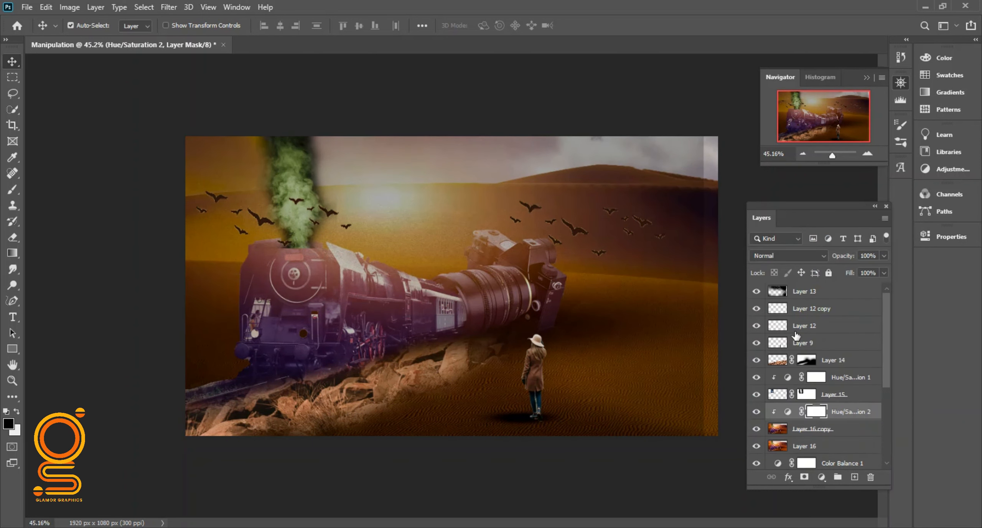
- Recolour the smoke teal through Hue/Saturation 1 and mask the adjustment off the smoke's lower part
{"action": "scroll", "coordinate": [804, 358], "scroll_direction": "down", "scroll_amount": 3}
{"action": "scroll", "coordinate": [804, 361], "scroll_direction": "up", "scroll_amount": 3}
{"action": "scroll", "coordinate": [817, 399], "scroll_direction": "down", "scroll_amount": 3}
{"action": "scroll", "coordinate": [809, 406], "scroll_direction": "up", "scroll_amount": 2}
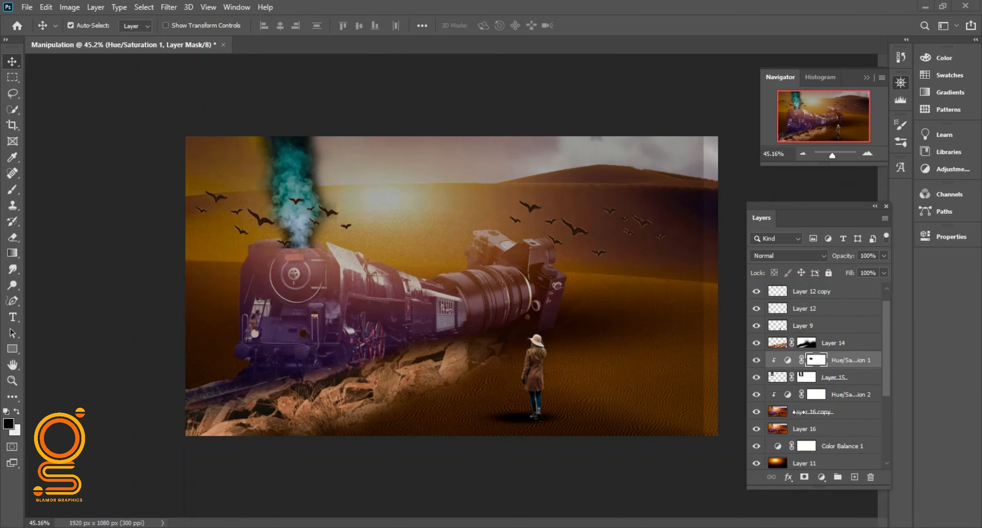
- Add a Gradient Fill clipped to the merged copy, with Linear style, 90° angle and 100% scale
{"action": "left_click", "coordinate": [801, 412]}
{"action": "left_click", "coordinate": [162, 10]}
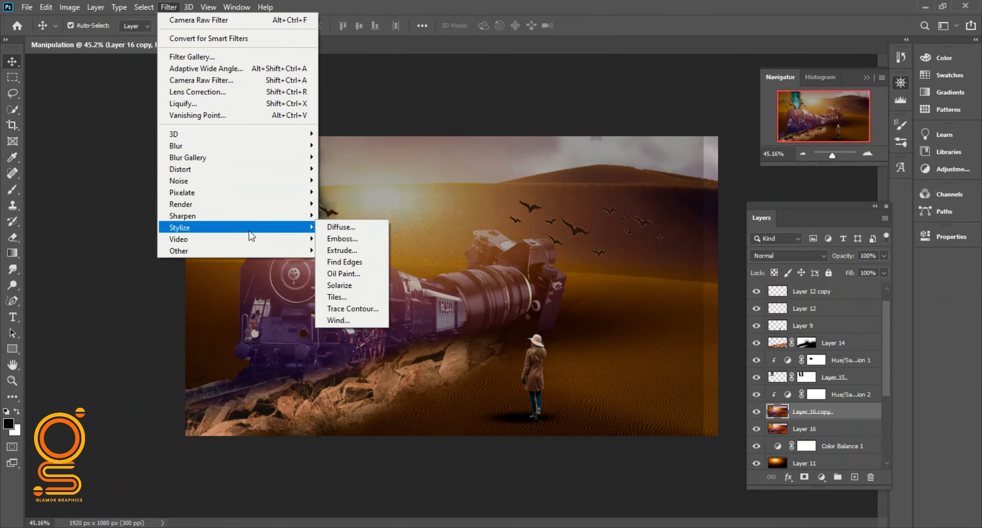
{"action": "left_click", "coordinate": [821, 482]}
{"action": "left_click", "coordinate": [820, 477]}
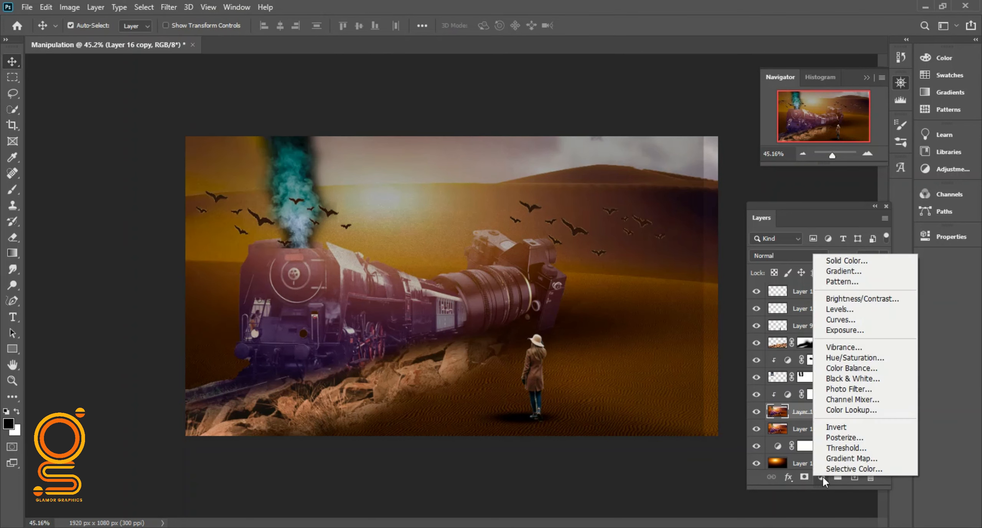
{"action": "left_click", "coordinate": [889, 332]}
{"action": "left_click_drag", "start_coordinate": [479, 106], "coordinate": [702, 106]}
{"action": "left_click", "coordinate": [706, 129]}
{"action": "left_click", "coordinate": [705, 129]}
{"action": "left_click", "coordinate": [677, 149]}
{"action": "left_click", "coordinate": [647, 172]}
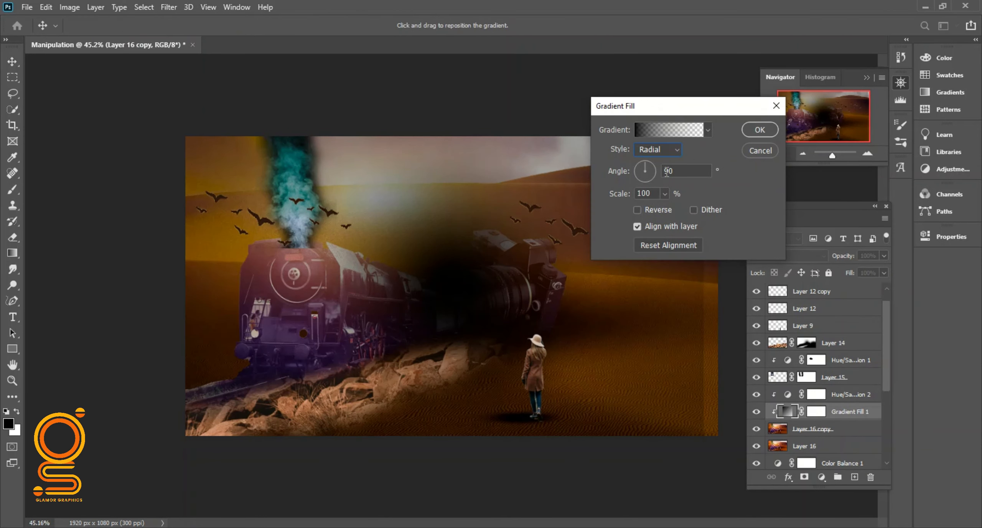
{"action": "left_click", "coordinate": [671, 149]}
{"action": "left_click", "coordinate": [659, 161]}
- Choose the Foreground to Transparent preset from Basics for the gradient fill
{"action": "left_click", "coordinate": [664, 132]}
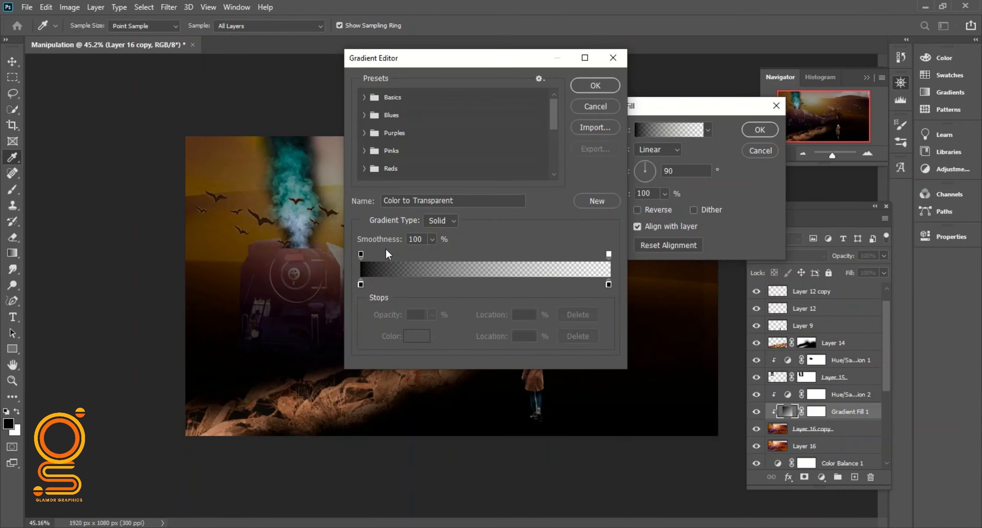
{"action": "left_click", "coordinate": [391, 132]}
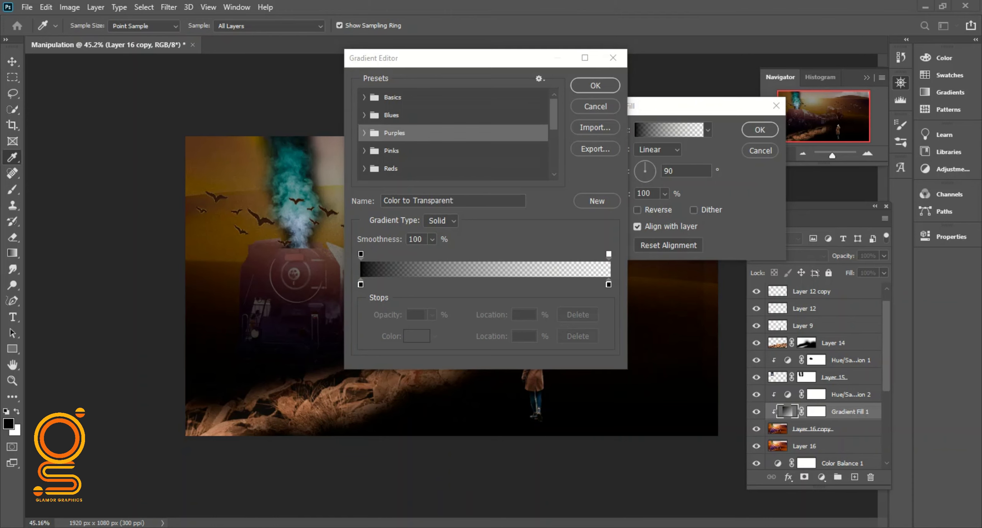
{"action": "left_click", "coordinate": [363, 97]}
{"action": "left_click", "coordinate": [380, 116]}
{"action": "left_click", "coordinate": [400, 116]}
{"action": "left_click", "coordinate": [418, 117]}
{"action": "left_click", "coordinate": [401, 117]}
{"action": "left_click_drag", "start_coordinate": [438, 57], "coordinate": [755, 85]}
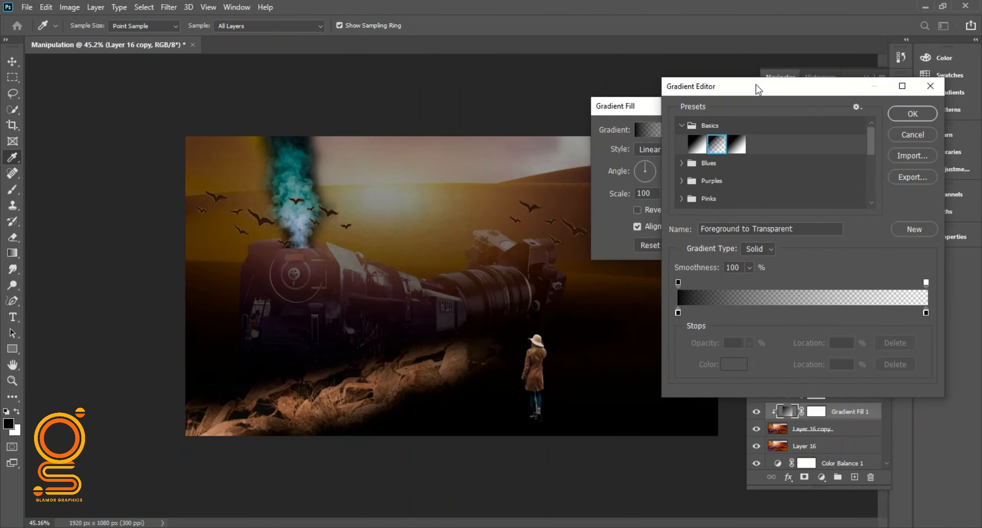
- Shift the gradient's opacity midpoint towards the black end and apply the gradient fill
{"action": "left_click", "coordinate": [781, 283]}
{"action": "key", "text": "Delete"}
{"action": "key", "text": "Delete"}
{"action": "key", "text": "ctrl+z"}
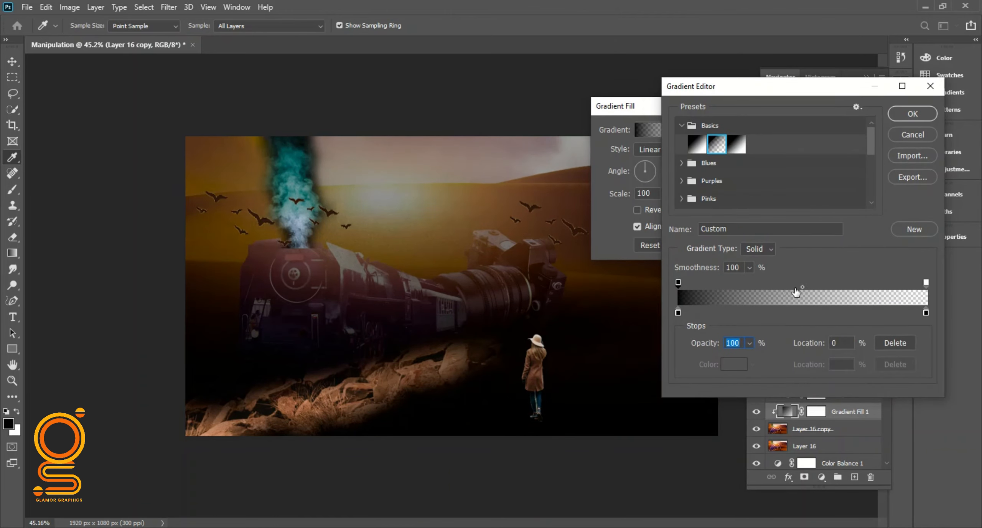
{"action": "left_click_drag", "start_coordinate": [800, 288], "coordinate": [751, 287]}
{"action": "left_click", "coordinate": [905, 114]}
{"action": "left_click", "coordinate": [761, 131]}
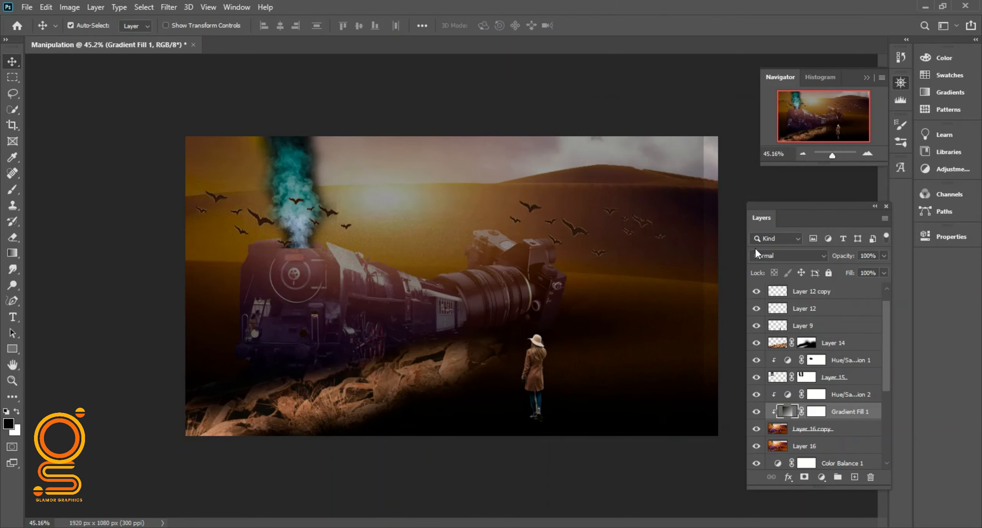
{"action": "scroll", "coordinate": [814, 408], "scroll_direction": "down", "scroll_amount": 4}
{"action": "left_click", "coordinate": [801, 450]}
{"action": "left_click", "coordinate": [777, 393]}
{"action": "left_click", "coordinate": [755, 392]}
{"action": "scroll", "coordinate": [779, 359], "scroll_direction": "up", "scroll_amount": 3}
{"action": "scroll", "coordinate": [779, 358], "scroll_direction": "down", "scroll_amount": 3}
{"action": "double_click", "coordinate": [777, 391]}
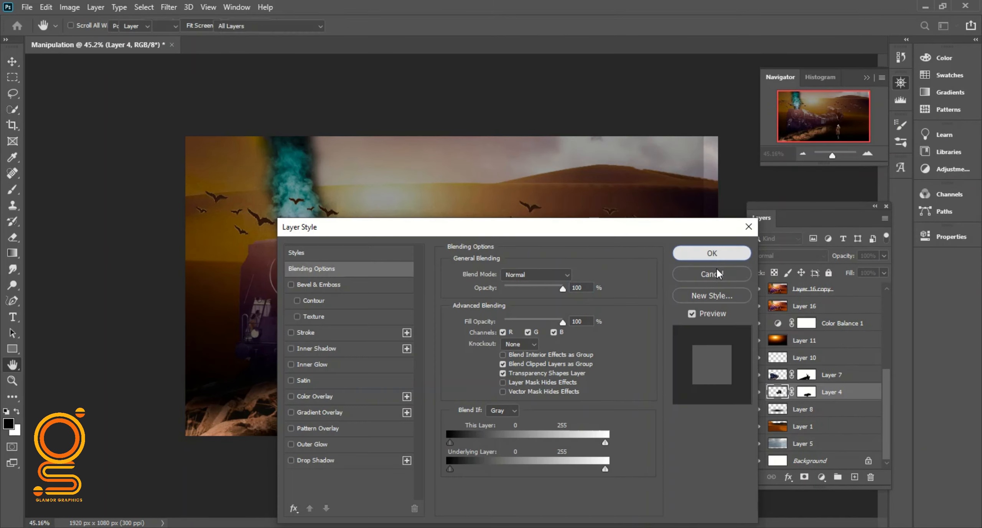
{"action": "key", "text": "Escape"}
{"action": "left_click", "coordinate": [808, 397]}
{"action": "scroll", "coordinate": [849, 385], "scroll_direction": "up", "scroll_amount": 3}
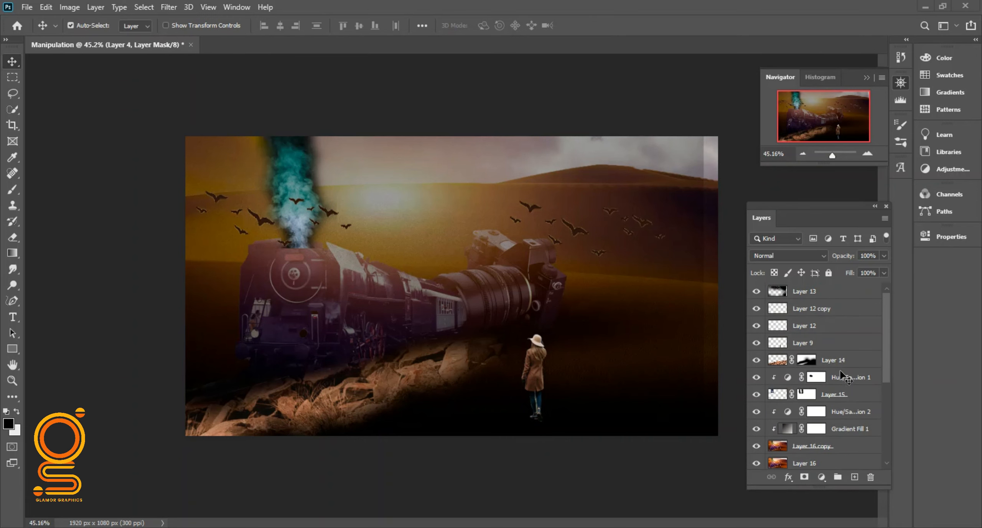
- Set the blend mode of Gradient Fill 1 to Soft Light
{"action": "left_click", "coordinate": [814, 434]}
{"action": "left_click", "coordinate": [788, 256]}
{"action": "left_click", "coordinate": [771, 375]}
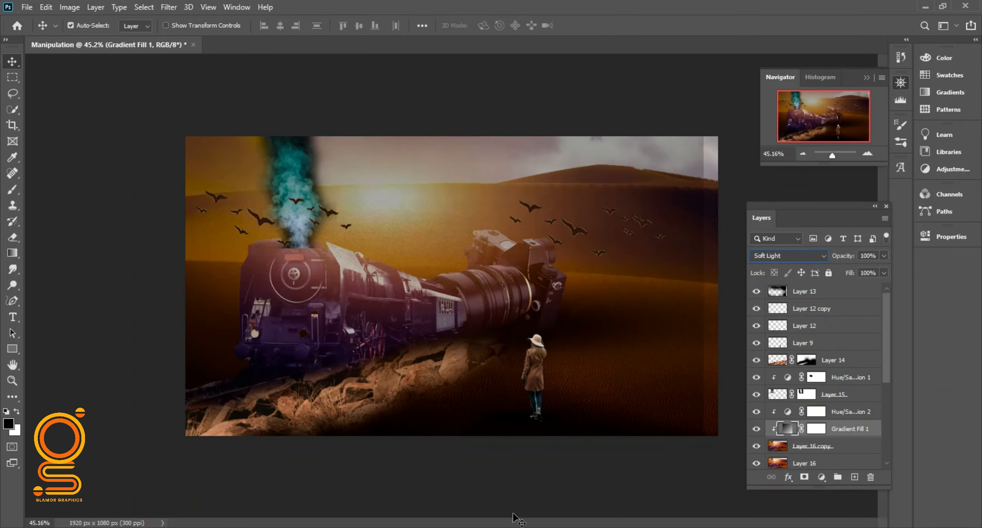
{"action": "left_click", "coordinate": [821, 477]}
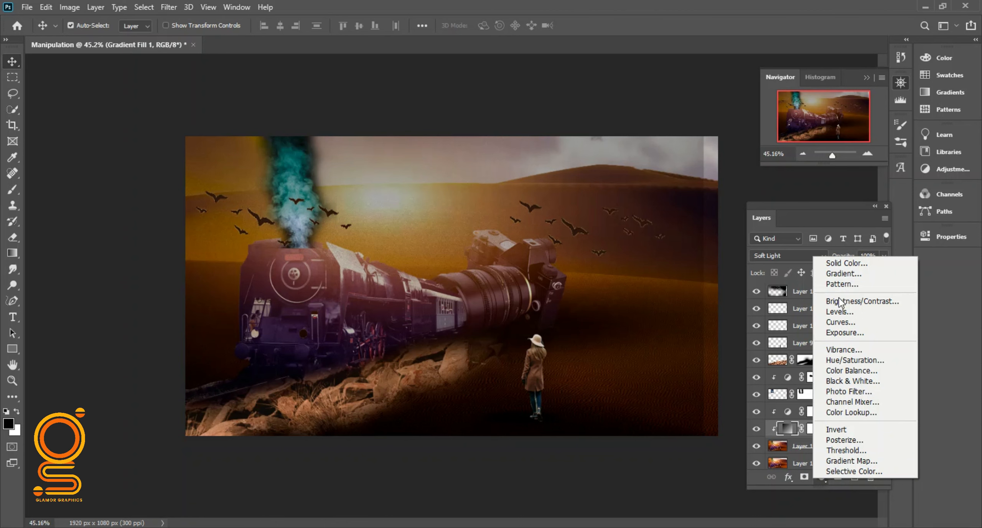
{"action": "left_click", "coordinate": [720, 435]}
{"action": "right_click", "coordinate": [813, 431]}
{"action": "right_click", "coordinate": [786, 430]}
{"action": "left_click", "coordinate": [786, 430]}
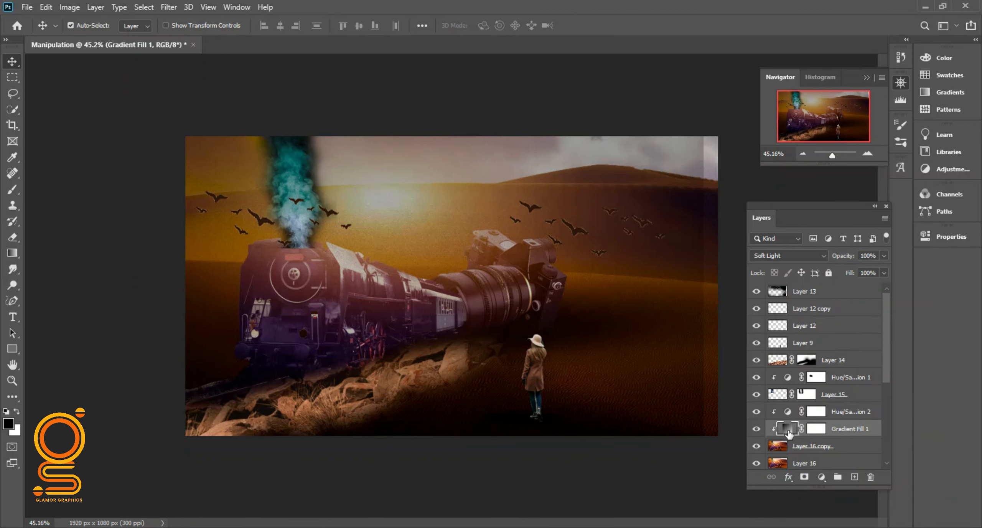
{"action": "left_click", "coordinate": [823, 477]}
{"action": "left_click", "coordinate": [792, 477]}
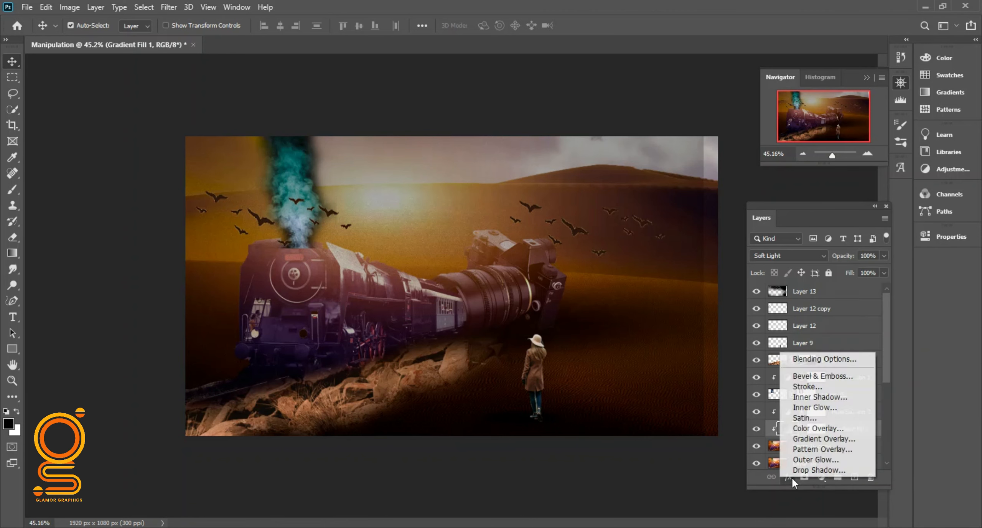
- Try a Violet Photo Filter adjustment above Gradient Fill 1 and lower its density
{"action": "left_click", "coordinate": [822, 477]}
{"action": "left_click", "coordinate": [849, 390]}
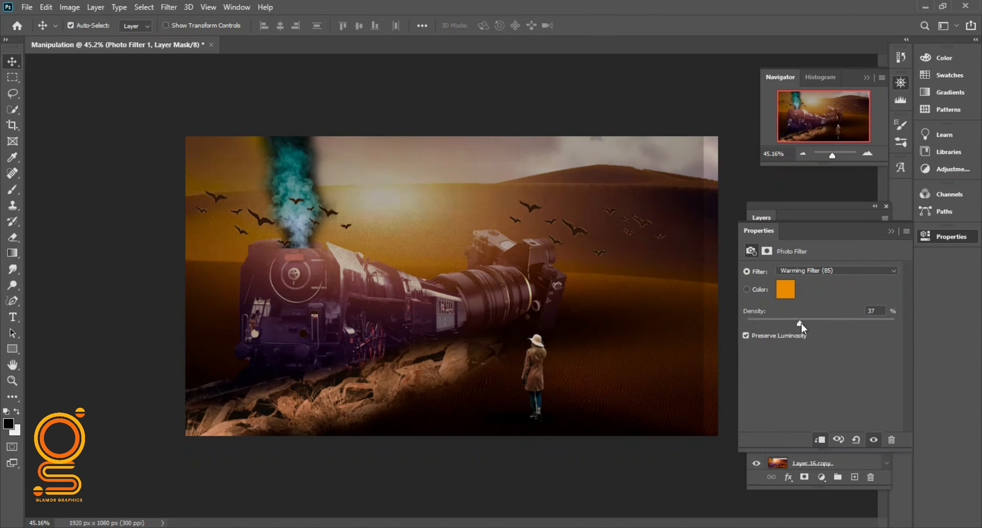
{"action": "left_click", "coordinate": [845, 273]}
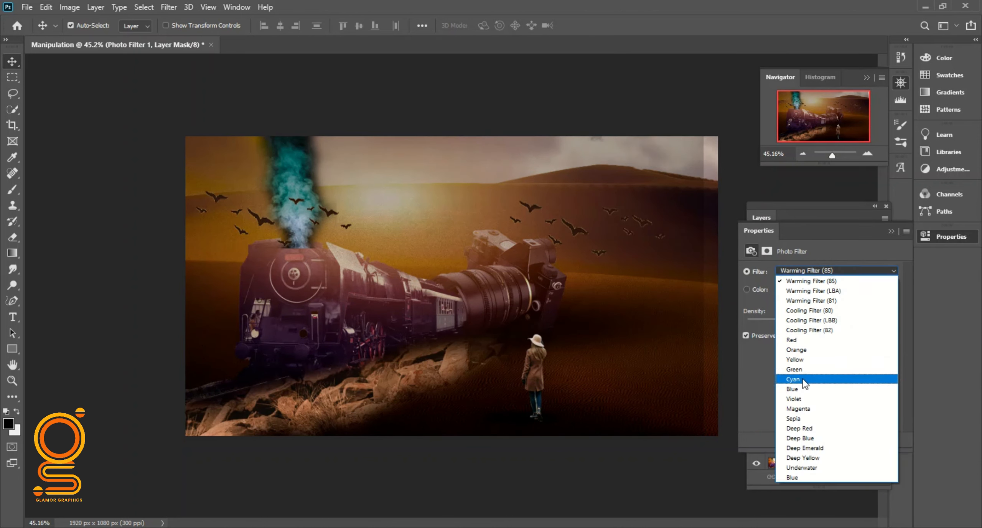
{"action": "left_click", "coordinate": [807, 398]}
{"action": "left_click_drag", "start_coordinate": [807, 323], "coordinate": [740, 322]}
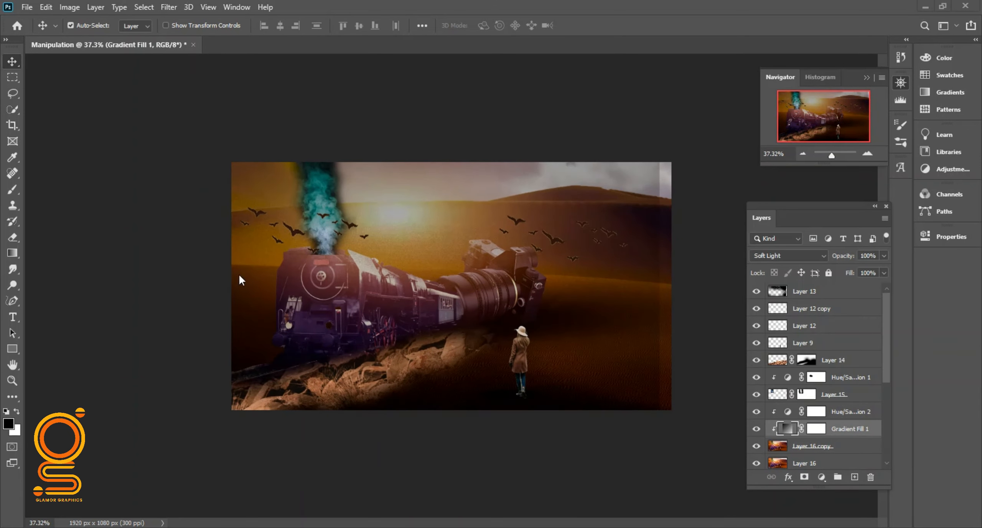
{"action": "left_click", "coordinate": [646, 308]}
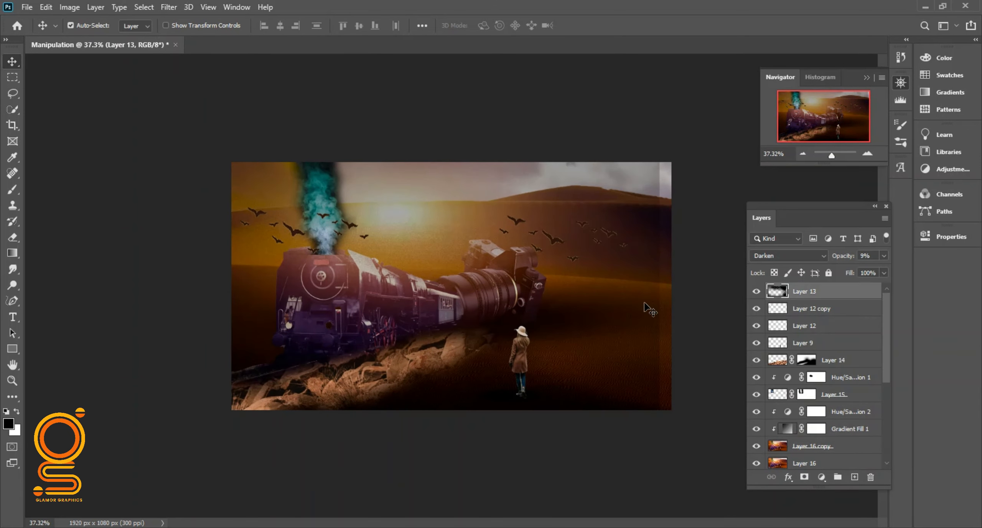
{"action": "key", "text": "ctrl+z"}
{"action": "scroll", "coordinate": [805, 445], "scroll_direction": "down", "scroll_amount": 3}
{"action": "left_click", "coordinate": [687, 339]}
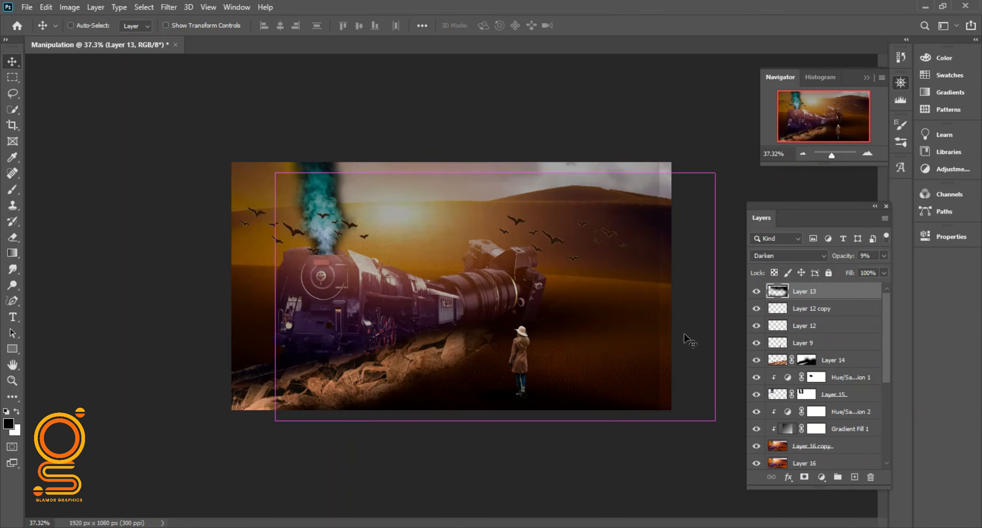
- Dock the floating Layers panel with the other collapsed panels to clear the workspace
{"action": "scroll", "coordinate": [689, 339], "scroll_direction": "up", "scroll_amount": 2}
{"action": "left_click", "coordinate": [874, 207]}
{"action": "left_click_drag", "start_coordinate": [765, 206], "coordinate": [919, 251]}
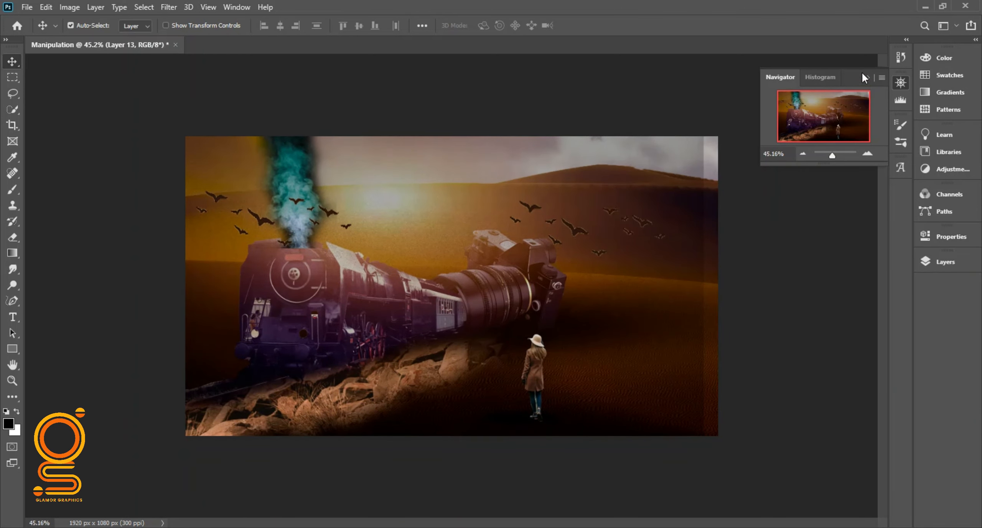